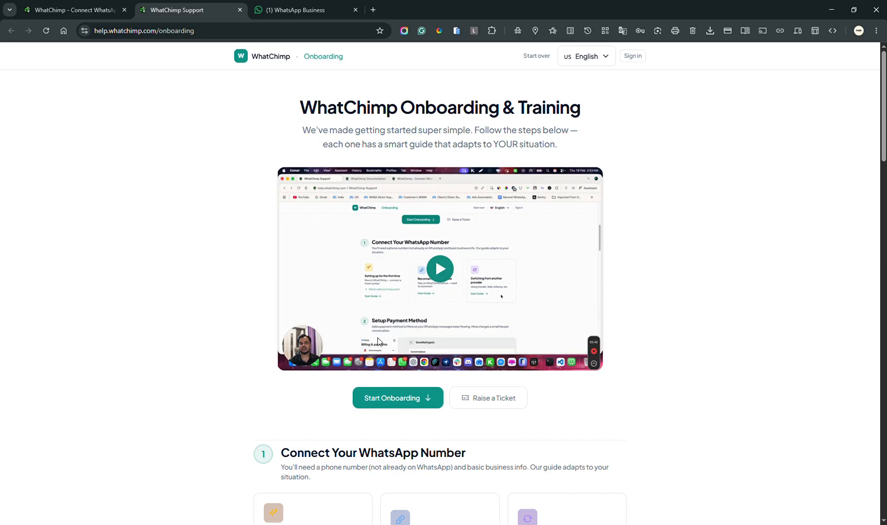
# Play the WhatChimp Onboarding & Training video briefly and pause it.
pyautogui.click(441, 267)
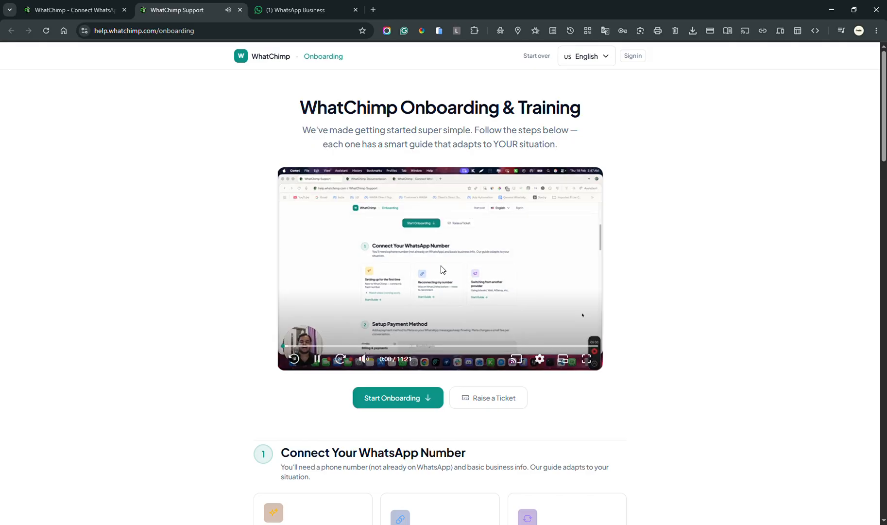
pyautogui.click(316, 359)
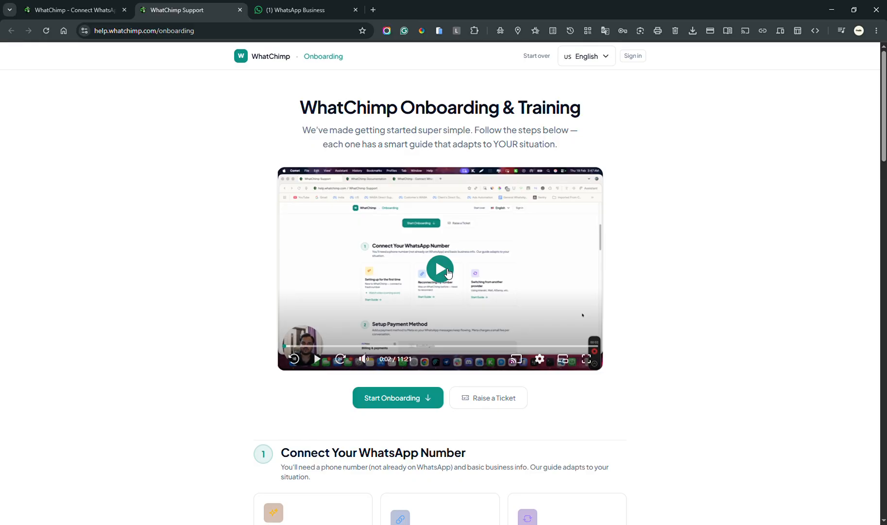
# Open the WhatChimp dashboard and review its channel, subscriber growth, broadcast and subscriber summary sections.
pyautogui.click(73, 10)
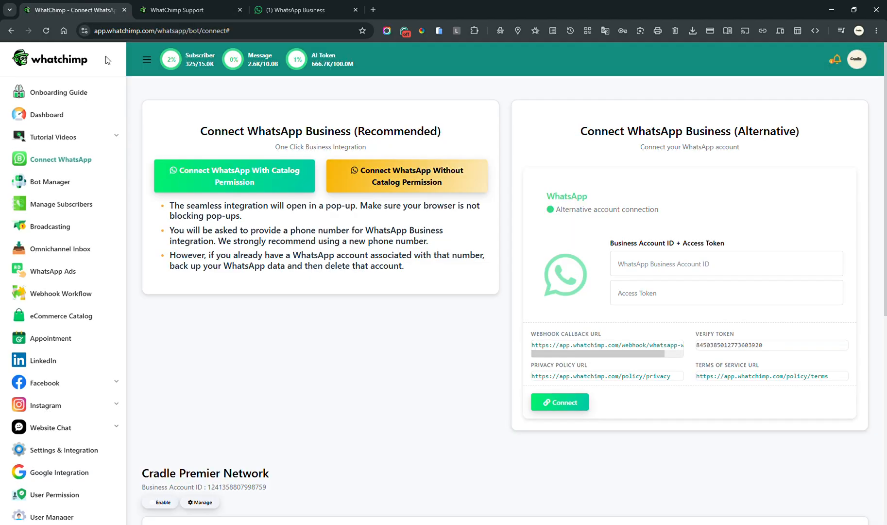
pyautogui.click(48, 121)
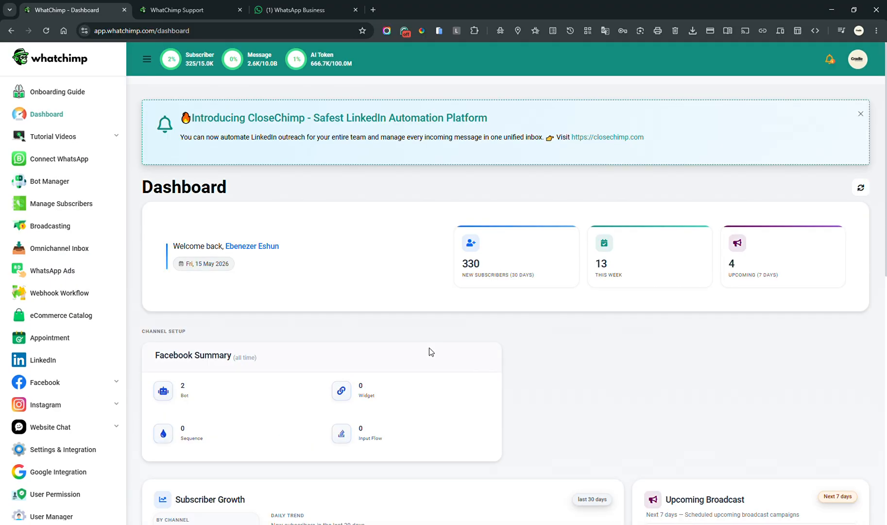
pyautogui.scroll(-2, 429, 352)
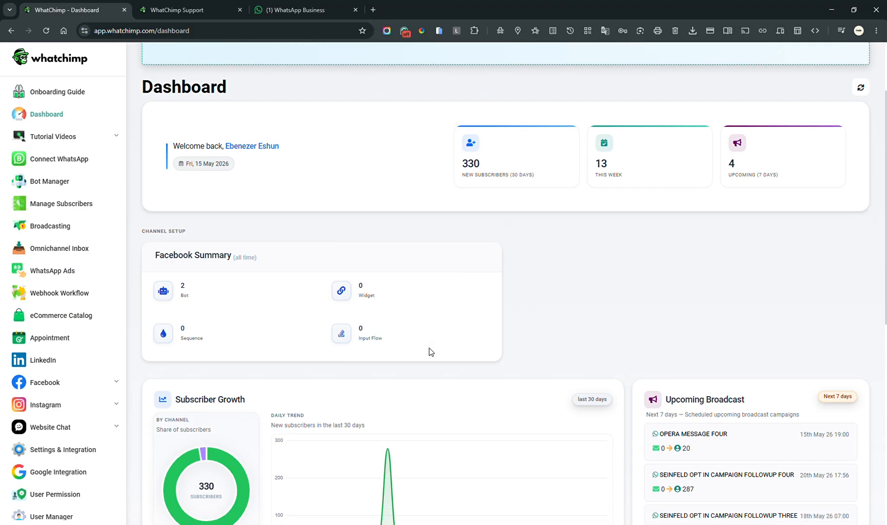
pyautogui.scroll(-4, 615, 309)
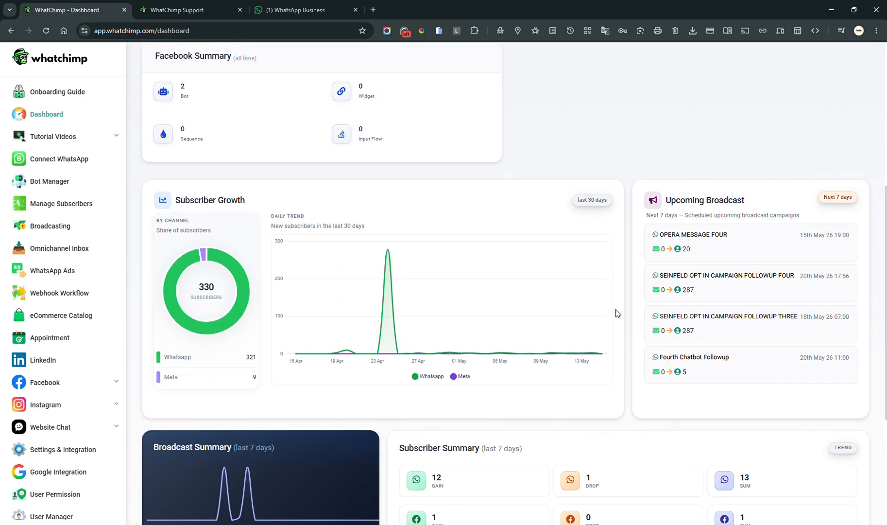
pyautogui.scroll(-3, 569, 354)
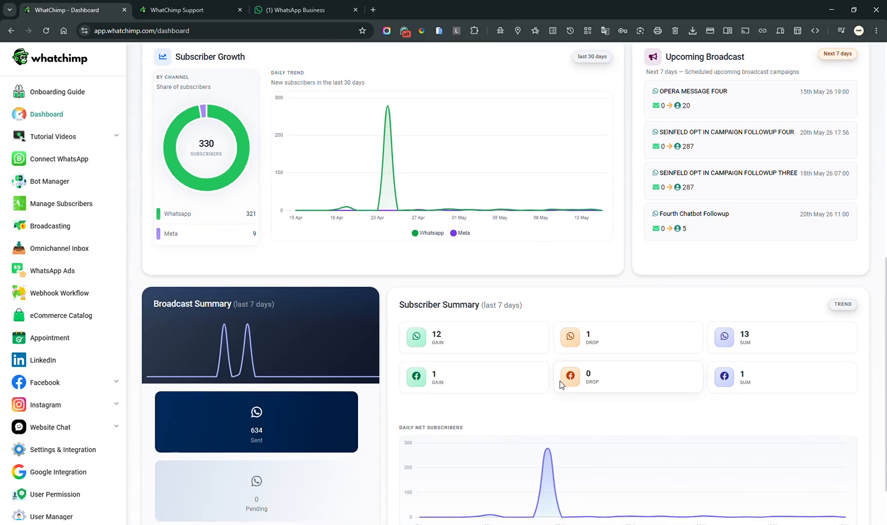
pyautogui.scroll(-1, 560, 380)
pyautogui.scroll(10, 560, 380)
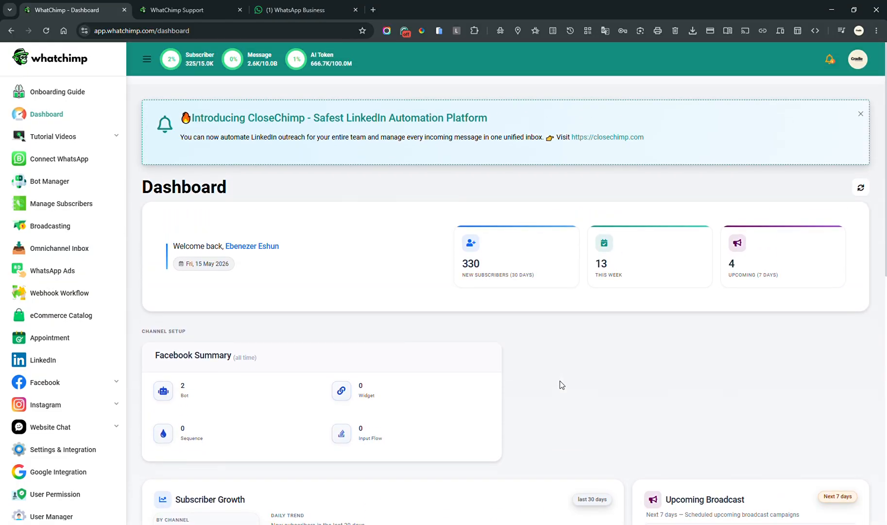
pyautogui.scroll(-4, 560, 381)
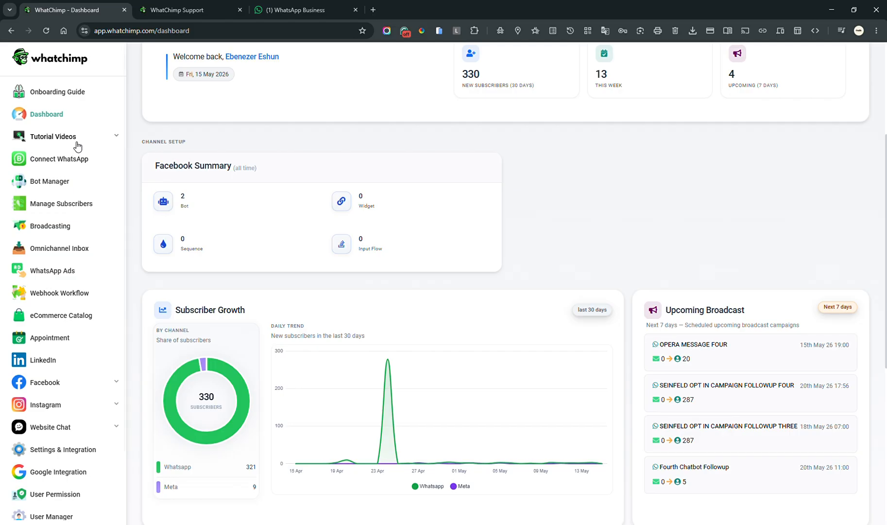
# Open the English tutorial videos, look through the WhatChimp YouTube channel's playlists, and close the channel.
pyautogui.click(115, 136)
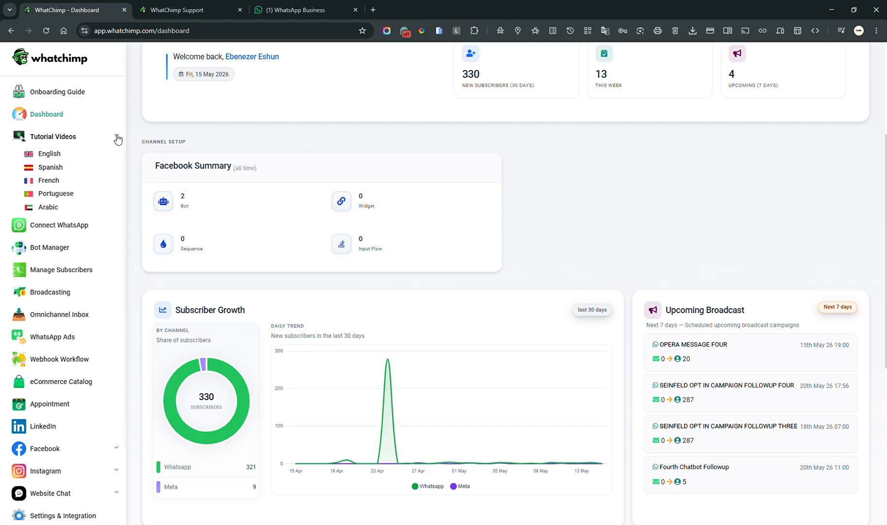
pyautogui.click(48, 153)
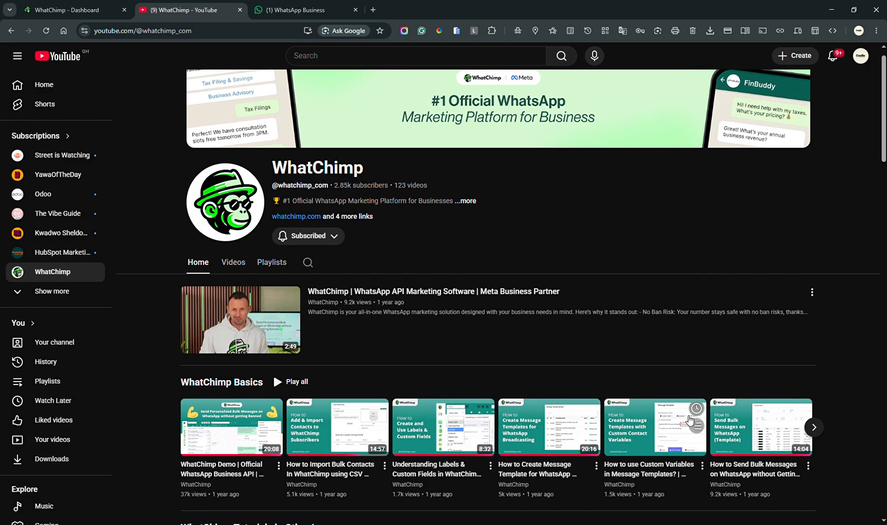
pyautogui.scroll(-10, 688, 419)
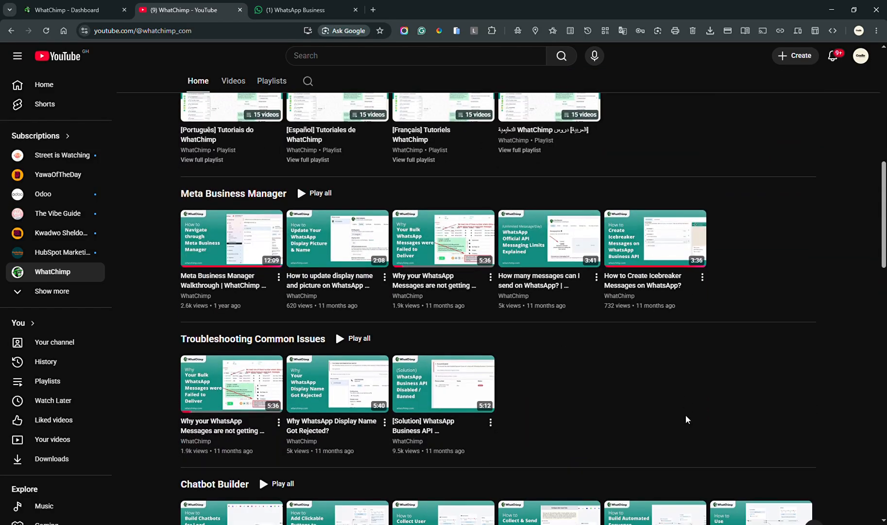
pyautogui.scroll(-10, 685, 419)
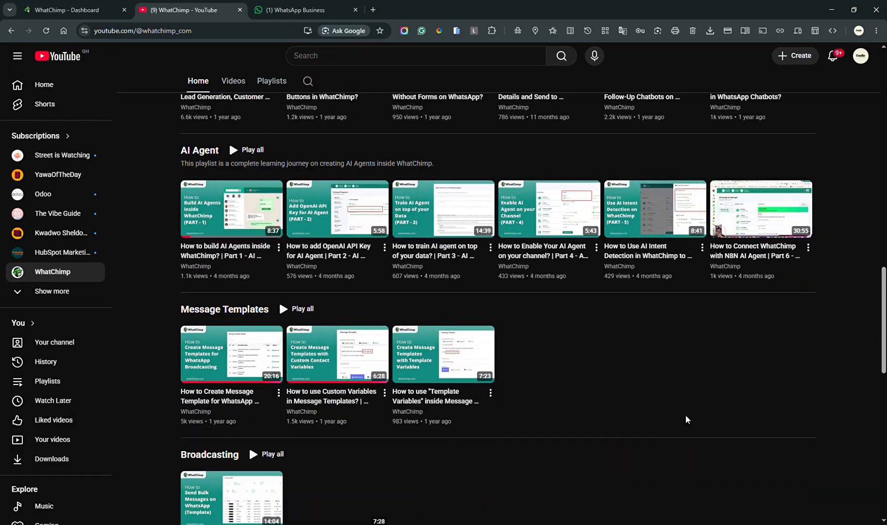
pyautogui.scroll(20, 685, 414)
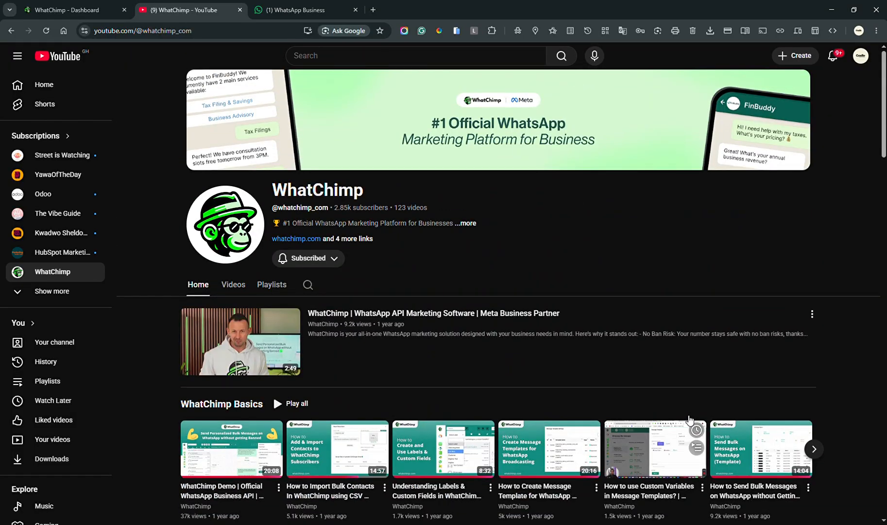
pyautogui.click(240, 10)
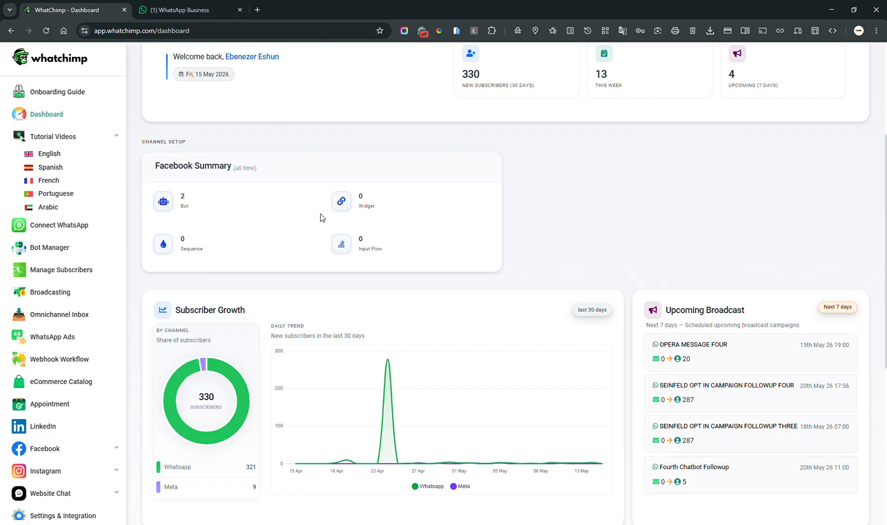
# Open the Connect WhatsApp page and look over the recommended and alternative connection options.
pyautogui.click(62, 225)
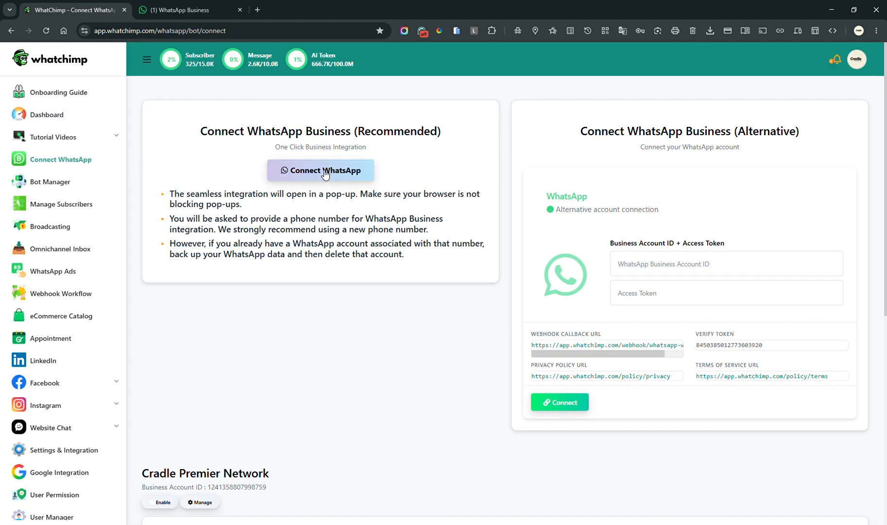
pyautogui.scroll(-2, 384, 323)
pyautogui.scroll(2, 384, 323)
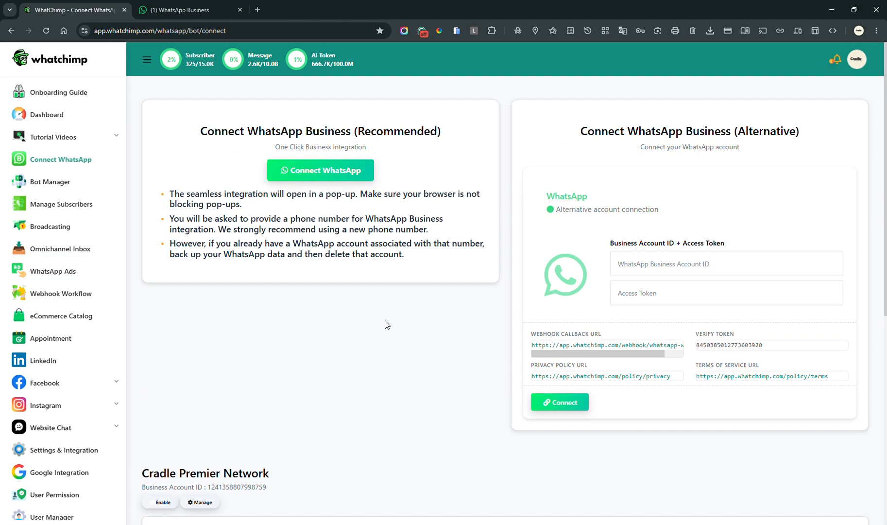
# Open the WhatsApp Bot Manager and review the Bot Reply settings and other configuration categories of the Cradle Premier Net bot.
pyautogui.click(60, 184)
pyautogui.click(349, 195)
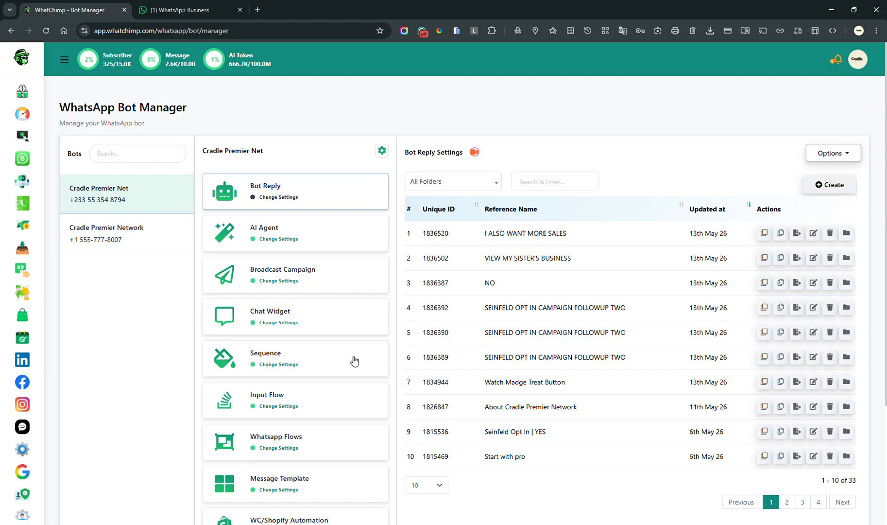
pyautogui.scroll(-3, 353, 360)
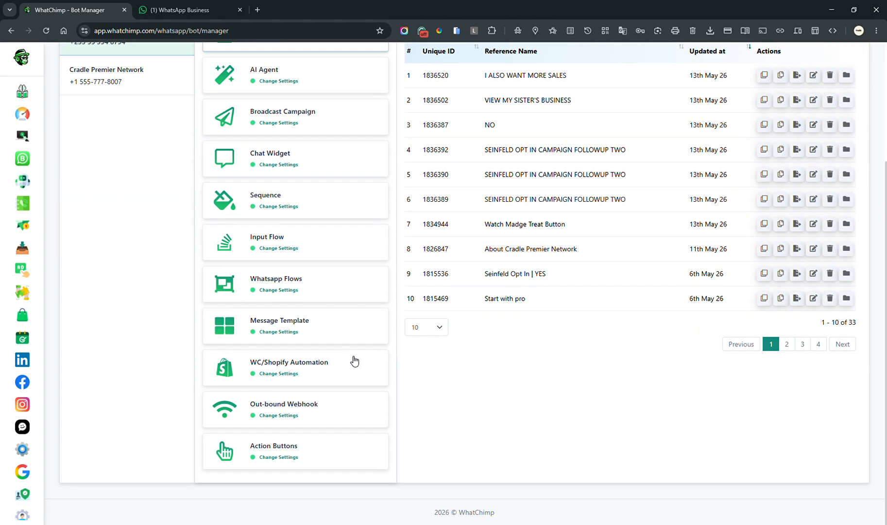
pyautogui.scroll(3, 354, 360)
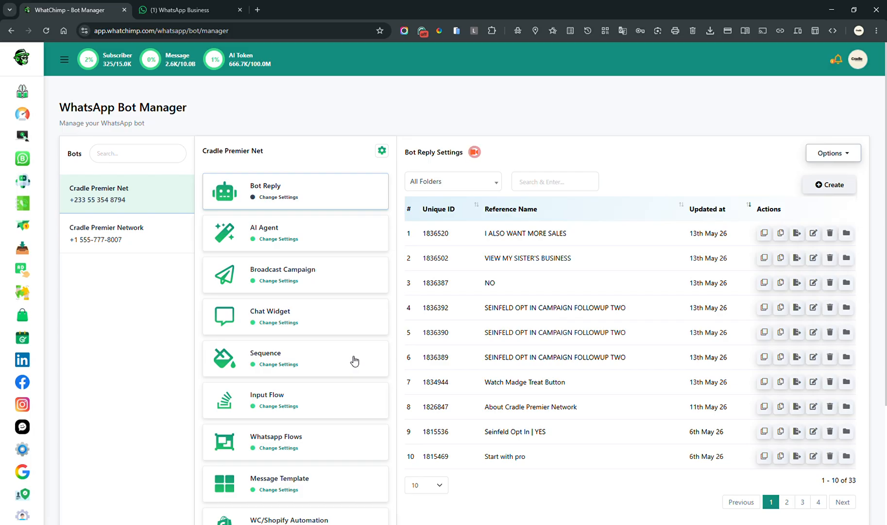
# Set the Cradle Premier Net bot's AI Agent to AI as a Fallback Only and save the settings.
pyautogui.scroll(-3, 354, 360)
pyautogui.click(310, 112)
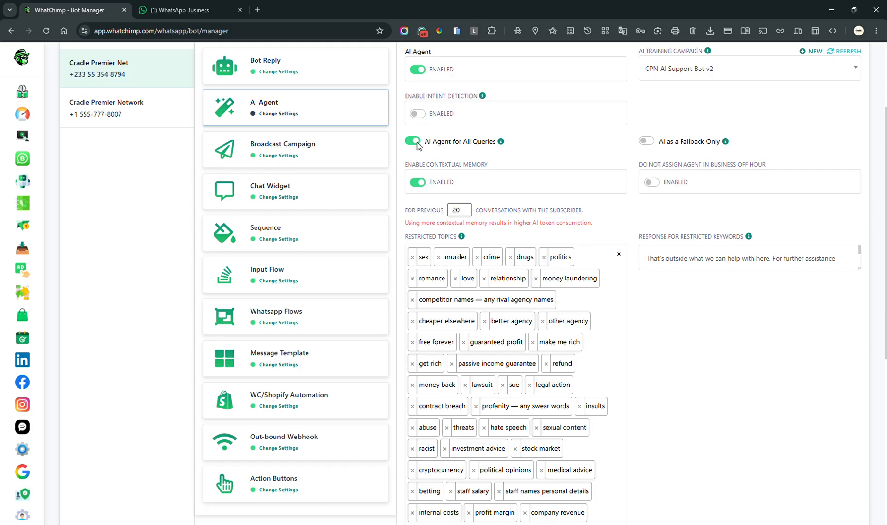
pyautogui.click(646, 142)
pyautogui.scroll(2, 594, 144)
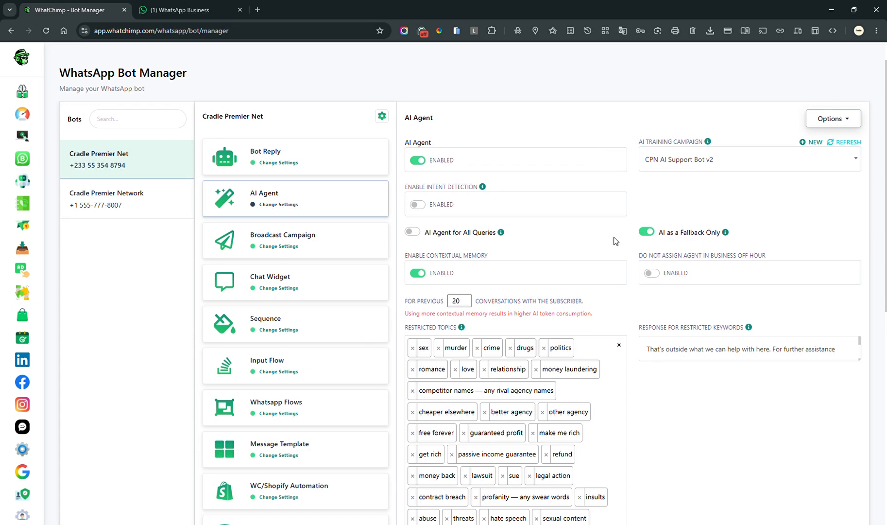
pyautogui.scroll(-8, 615, 241)
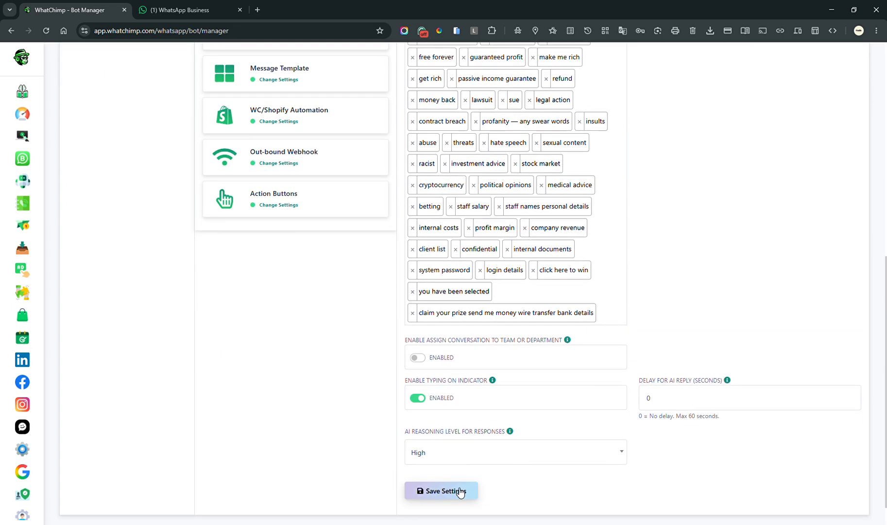
pyautogui.click(460, 491)
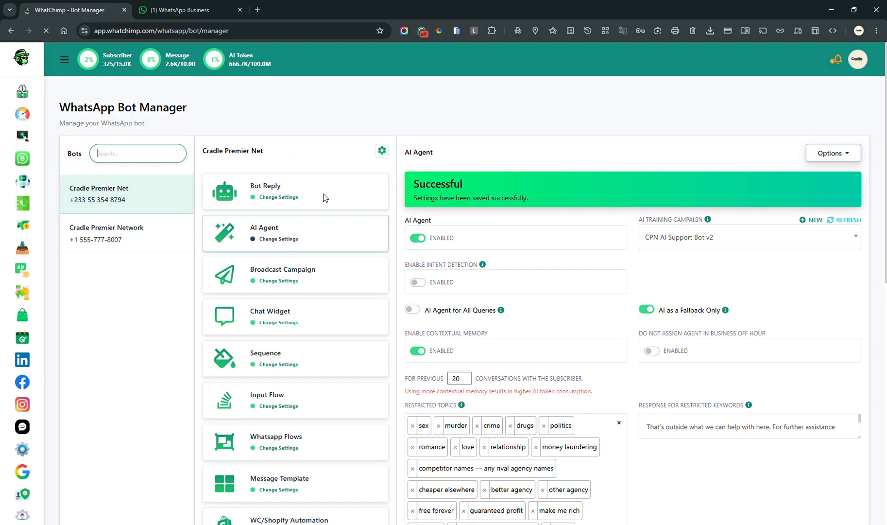
# Switch to WhatsApp Web, open the Cradle Premier Network chat and send the message "hello".
pyautogui.click(190, 10)
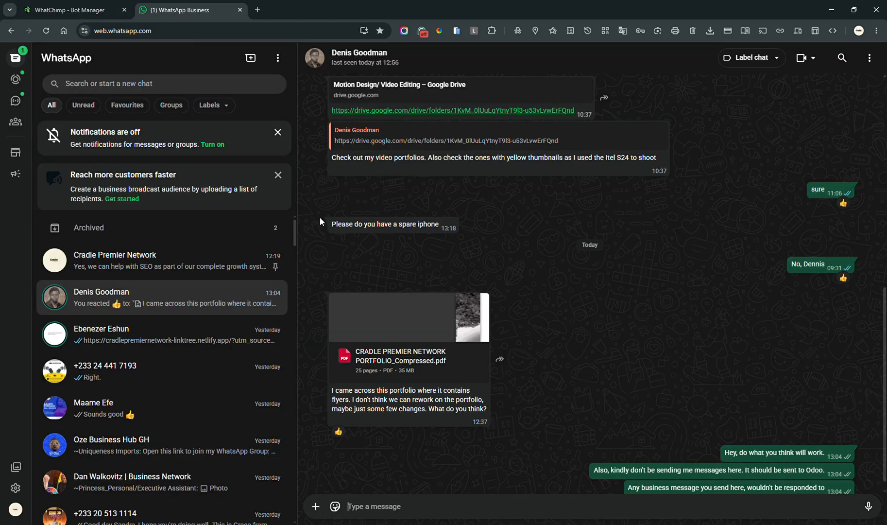
pyautogui.scroll(-2, 185, 324)
pyautogui.scroll(2, 189, 301)
pyautogui.click(170, 263)
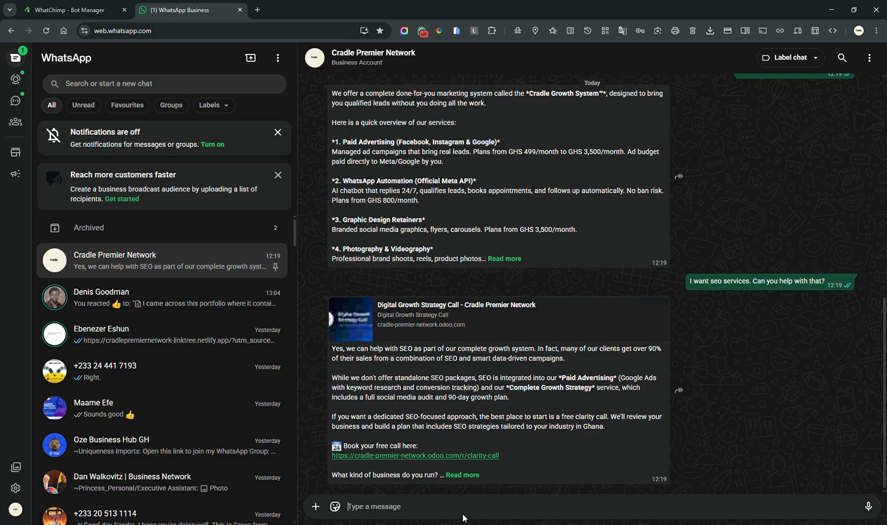
pyautogui.write('hello')
pyautogui.press('Return')
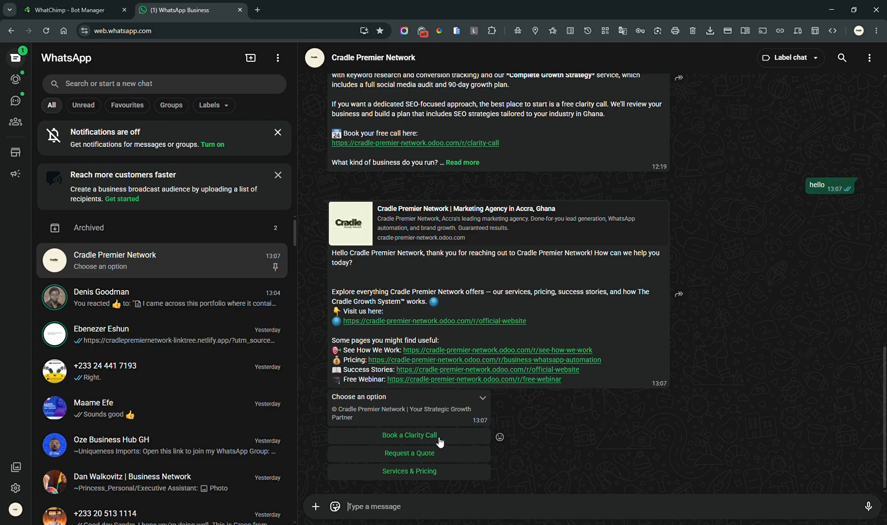
# Answer the bot's menu with Book a Clarity Call, Request a Quote, and Services & Pricing to test each reply.
pyautogui.click(409, 435)
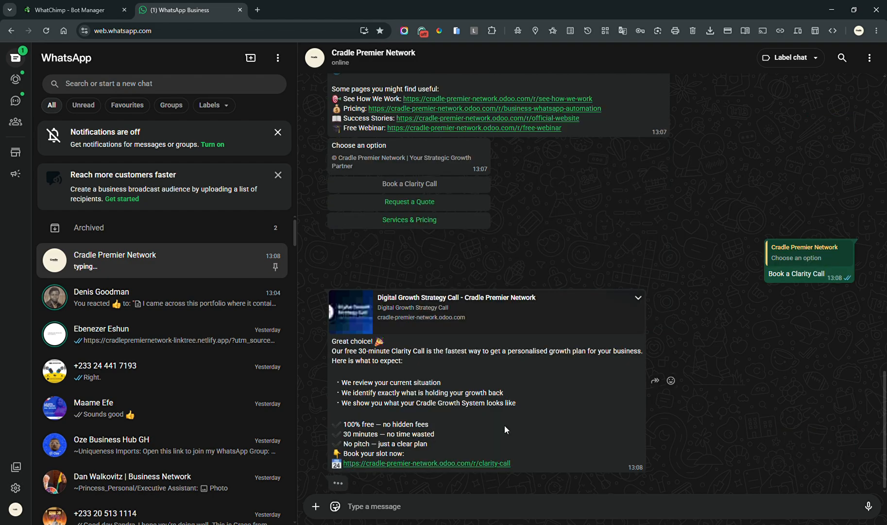
pyautogui.click(420, 204)
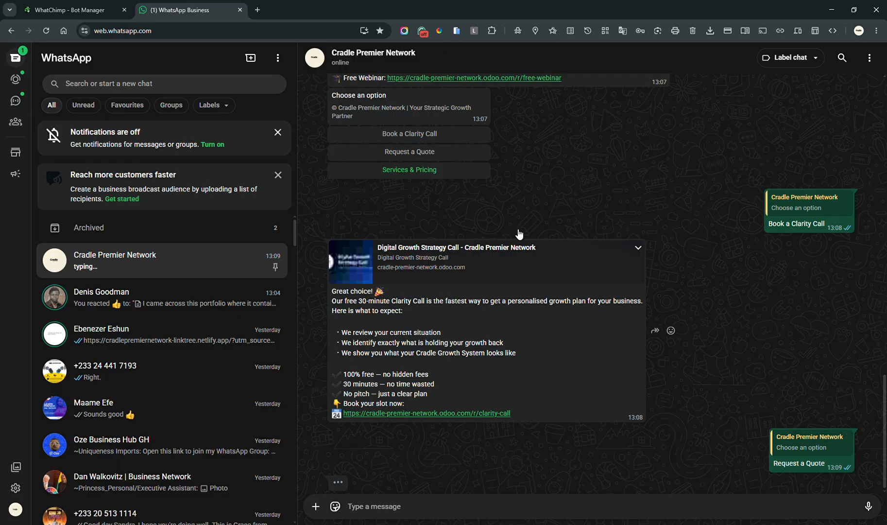
pyautogui.click(445, 169)
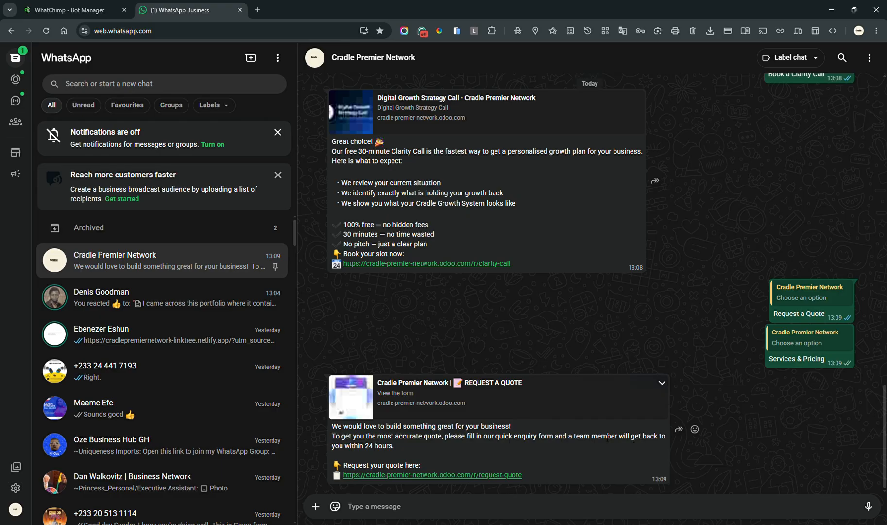
# Return to the WhatChimp Bot Manager, switch the AI Agent to AI Agent for All Queries, and save the settings.
pyautogui.click(92, 9)
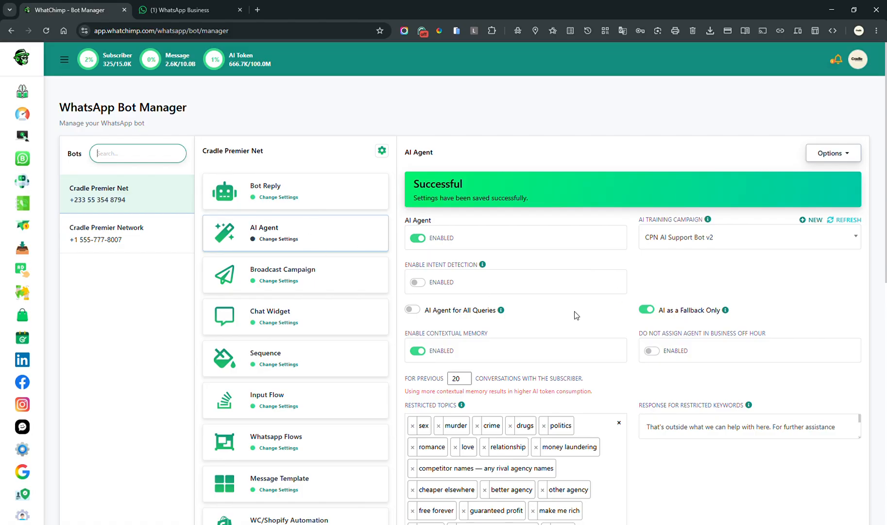
pyautogui.click(412, 309)
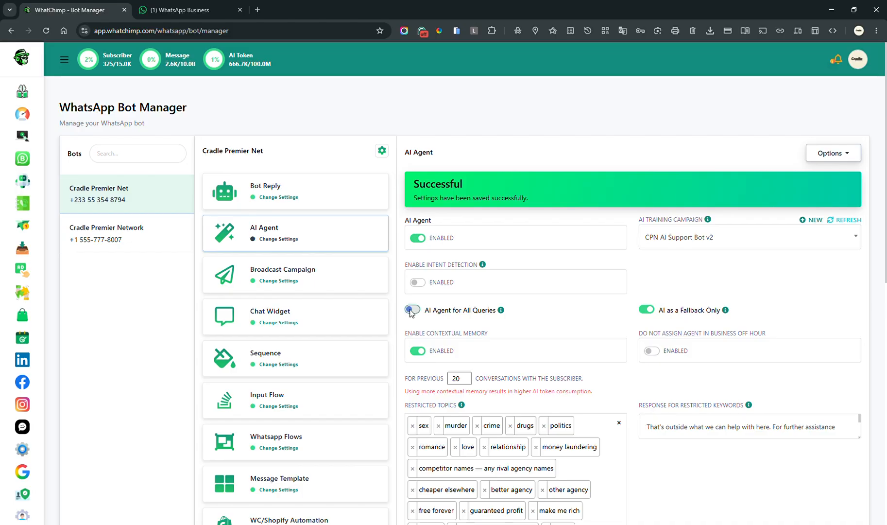
pyautogui.scroll(-10, 604, 323)
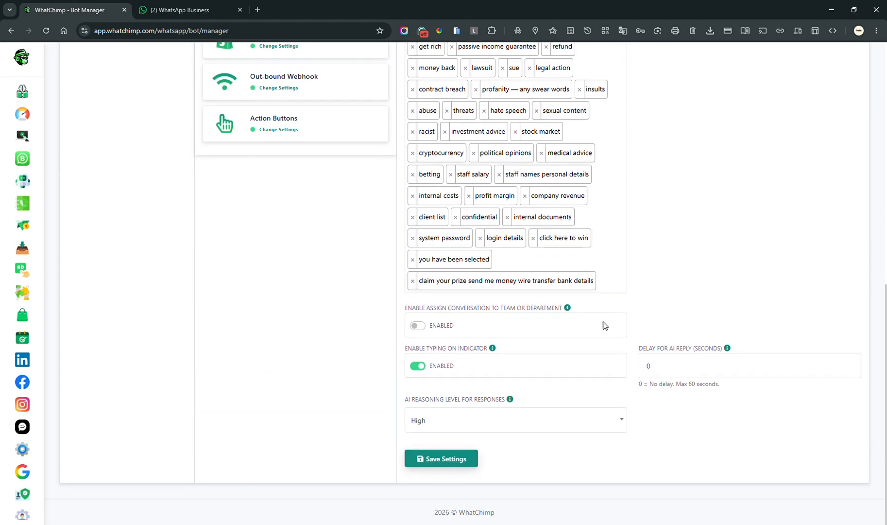
pyautogui.click(461, 457)
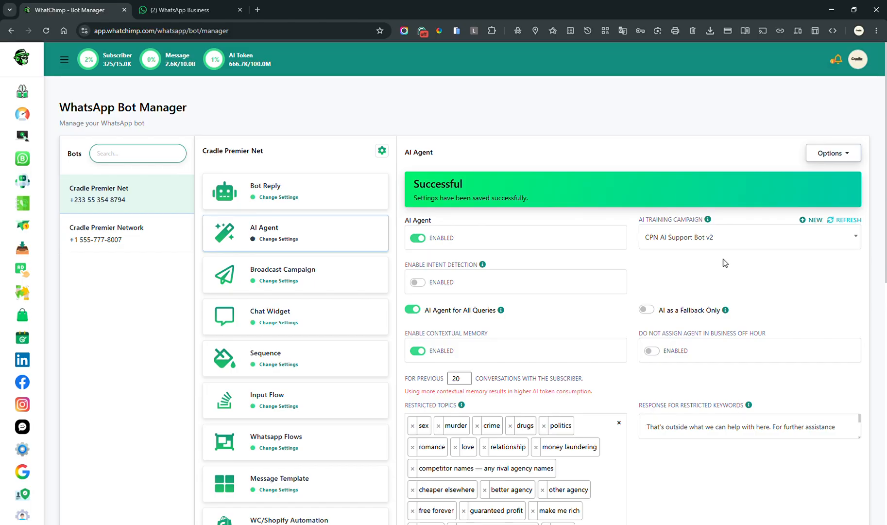
pyautogui.click(324, 241)
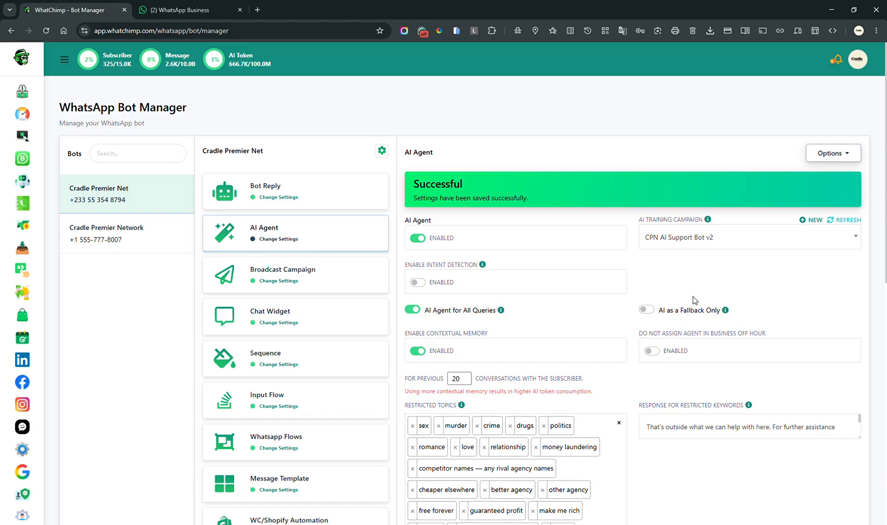
# Review the AI Agent settings, including the restricted topics, contextual memory and typing indicator options.
pyautogui.scroll(-3, 792, 302)
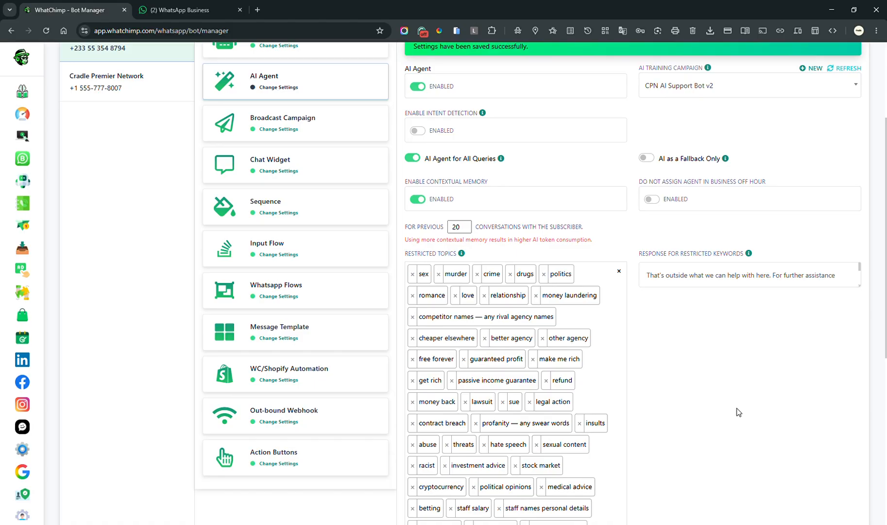
pyautogui.scroll(-4, 738, 412)
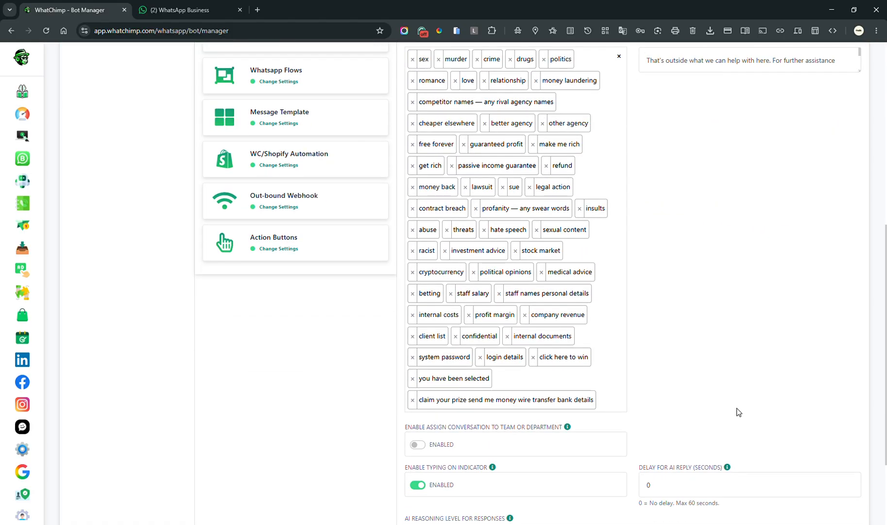
pyautogui.scroll(6, 738, 412)
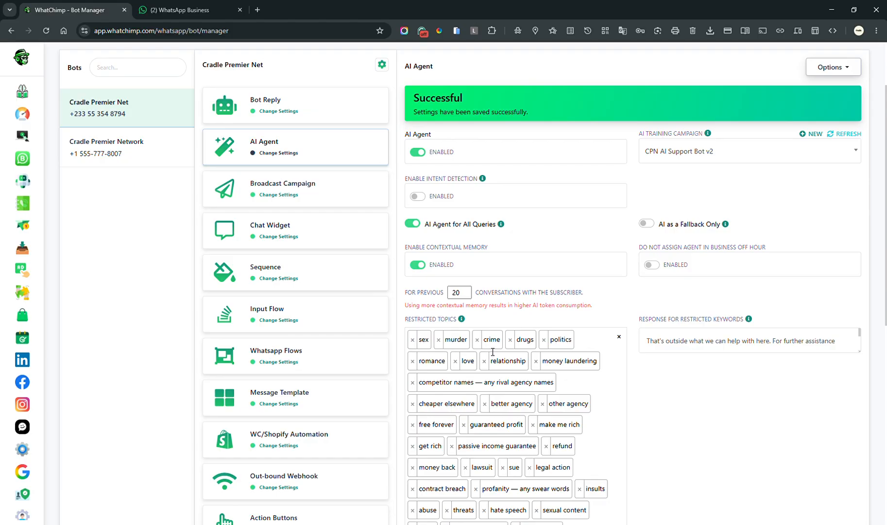
pyautogui.scroll(-3, 552, 363)
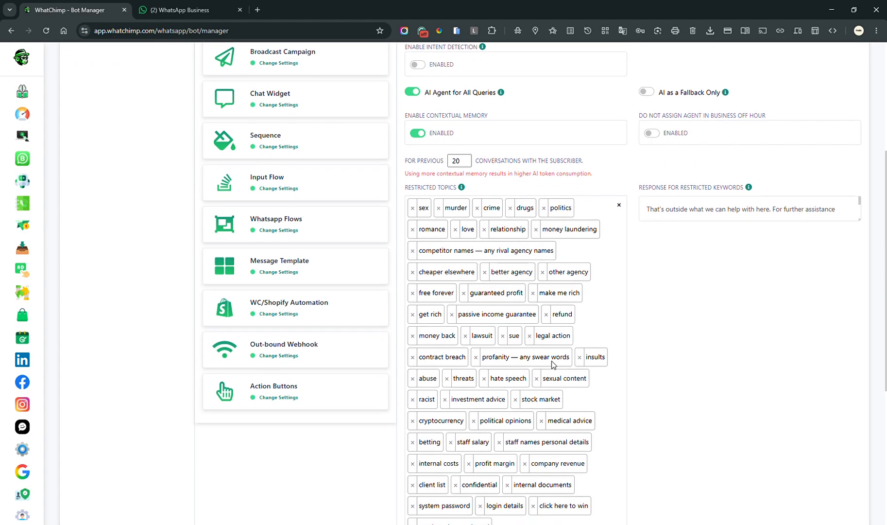
pyautogui.scroll(4, 694, 287)
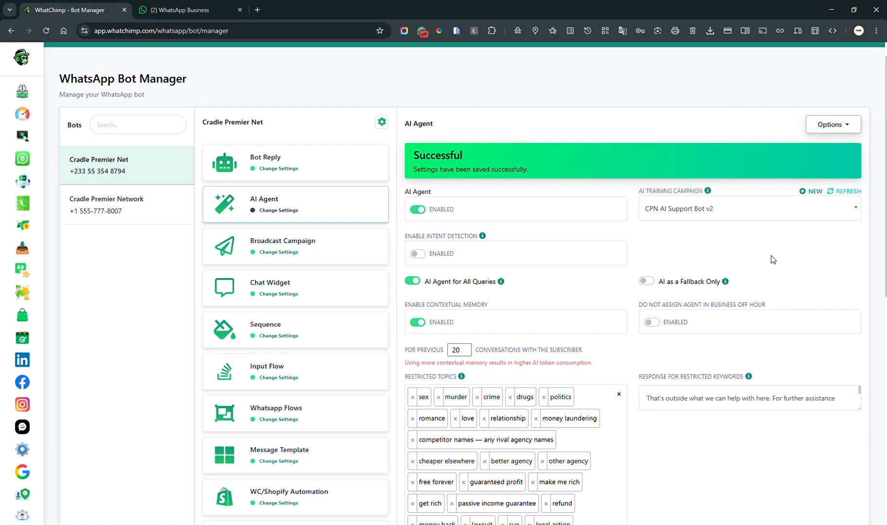
# View the Cradle Premier Net bot's Broadcast Campaign templates and the WhatsApp Broadcasting campaign list with its delivery statistics.
pyautogui.click(331, 255)
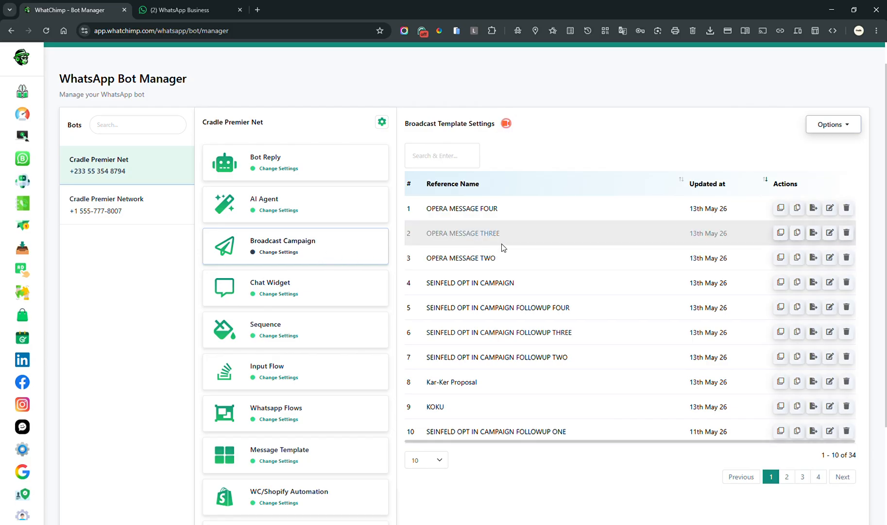
pyautogui.click(24, 228)
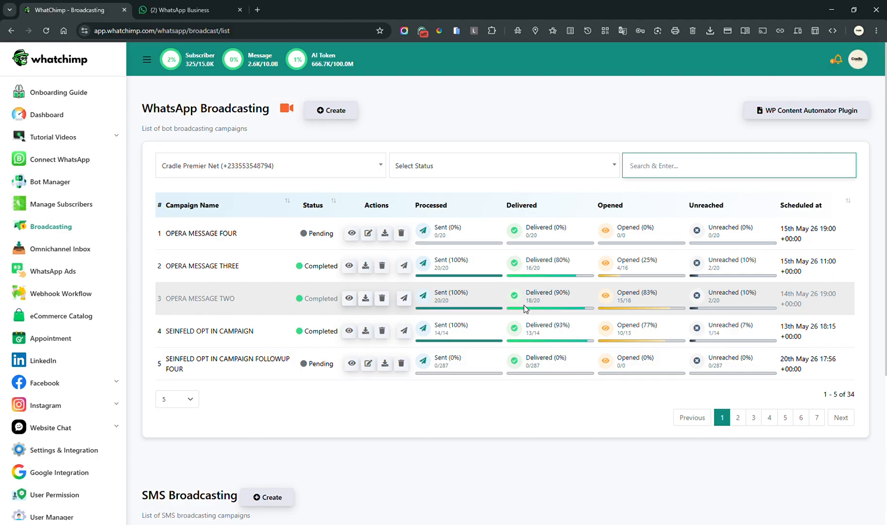
# Switch to WhatsApp Web and examine the bot's welcome message, links and reply options in the Cradle Premier Network chat.
pyautogui.click(182, 6)
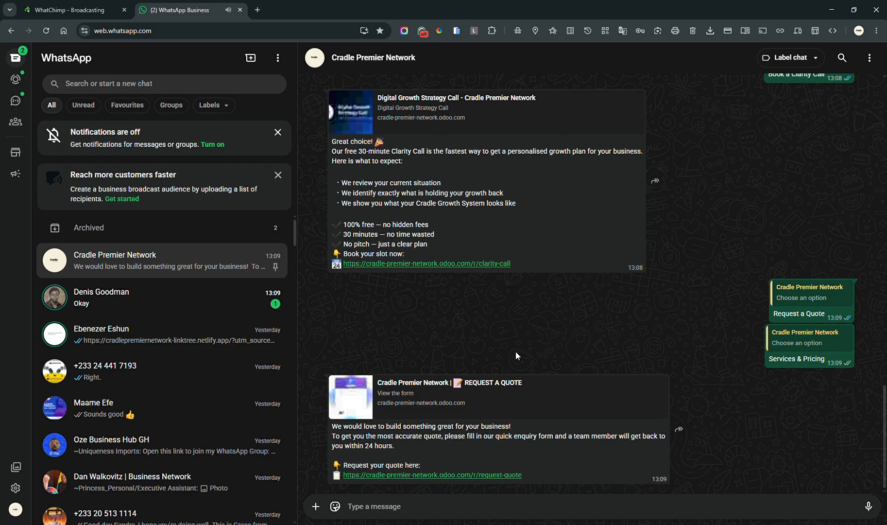
pyautogui.scroll(10, 546, 243)
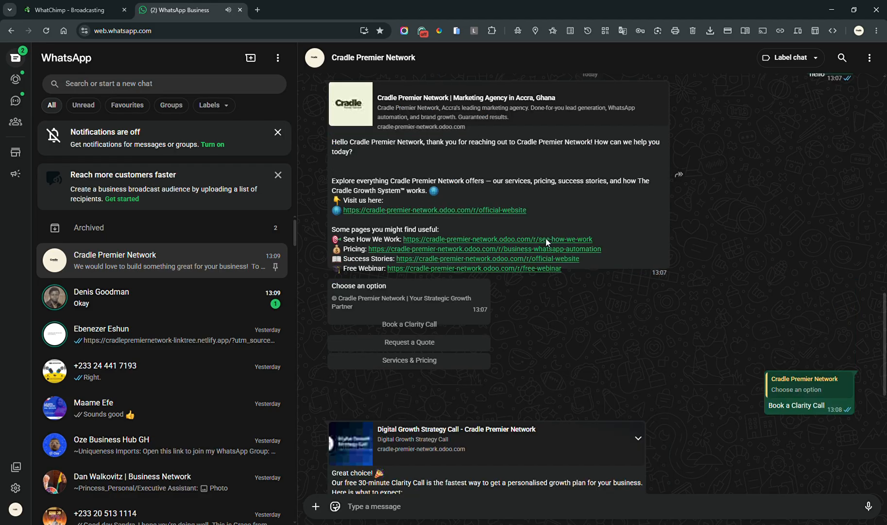
pyautogui.scroll(-8, 520, 359)
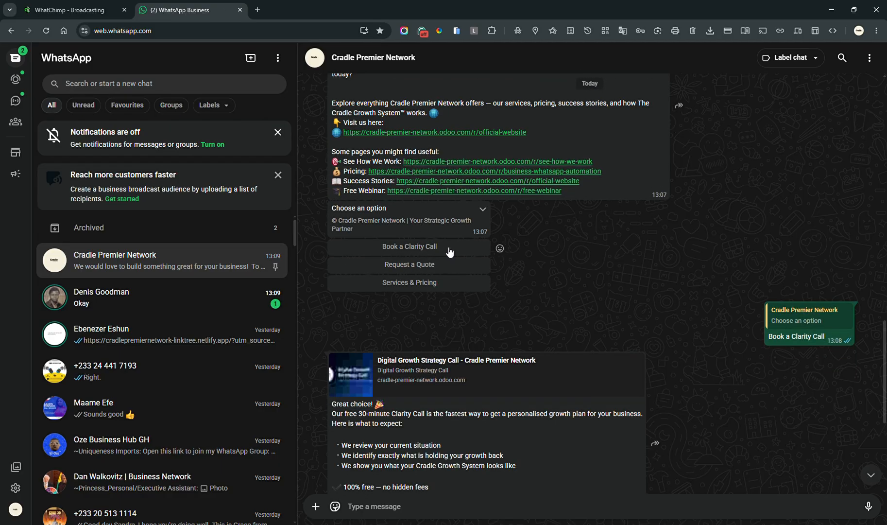
pyautogui.scroll(3, 537, 237)
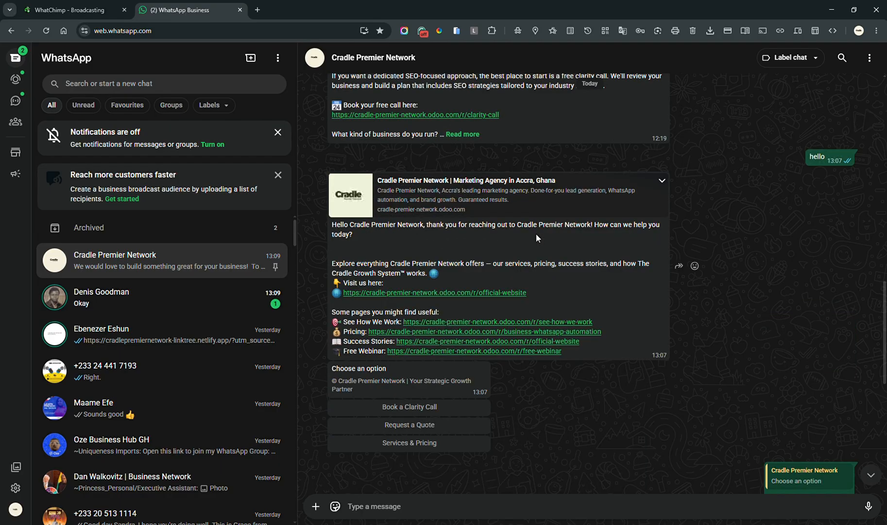
pyautogui.scroll(-1, 528, 300)
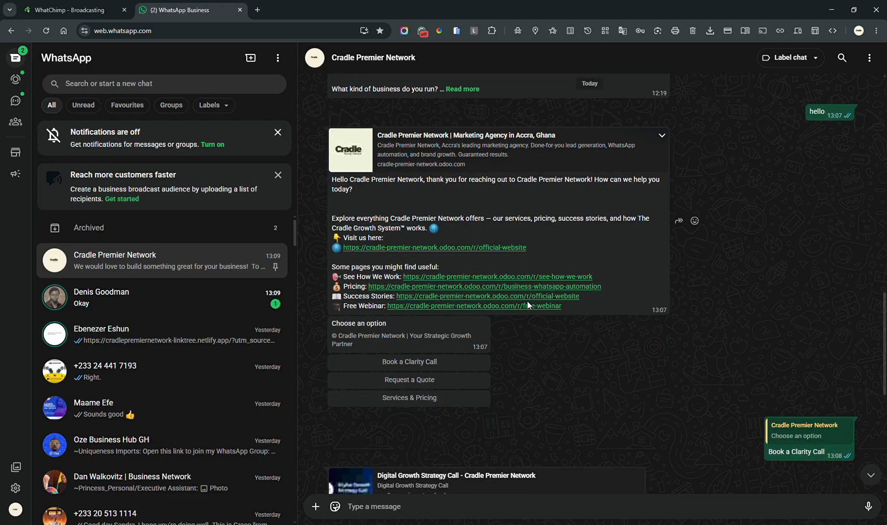
# Return to the WhatChimp Bot Manager and view the Chat Widget and Sequence settings.
pyautogui.click(83, 8)
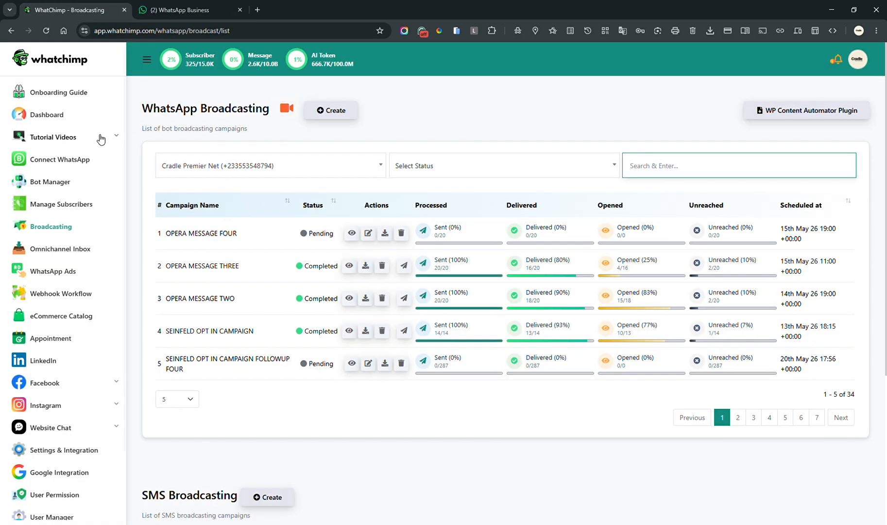
pyautogui.click(59, 181)
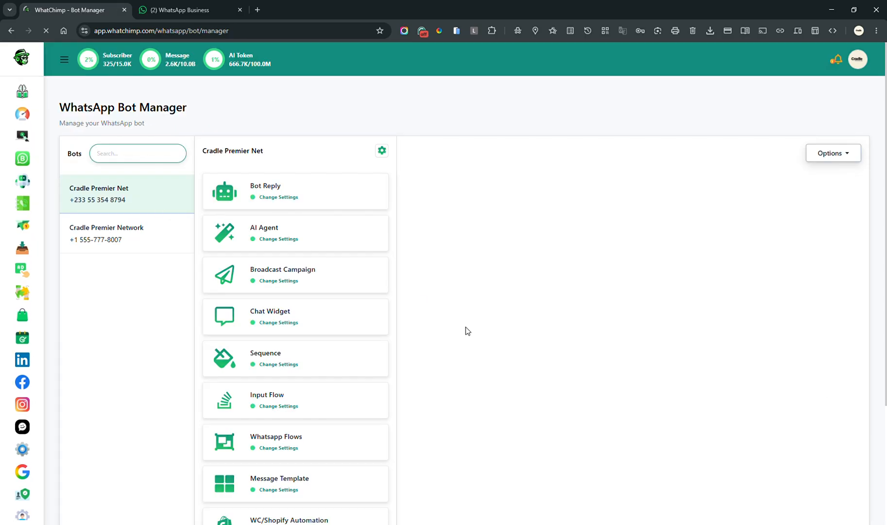
pyautogui.click(321, 329)
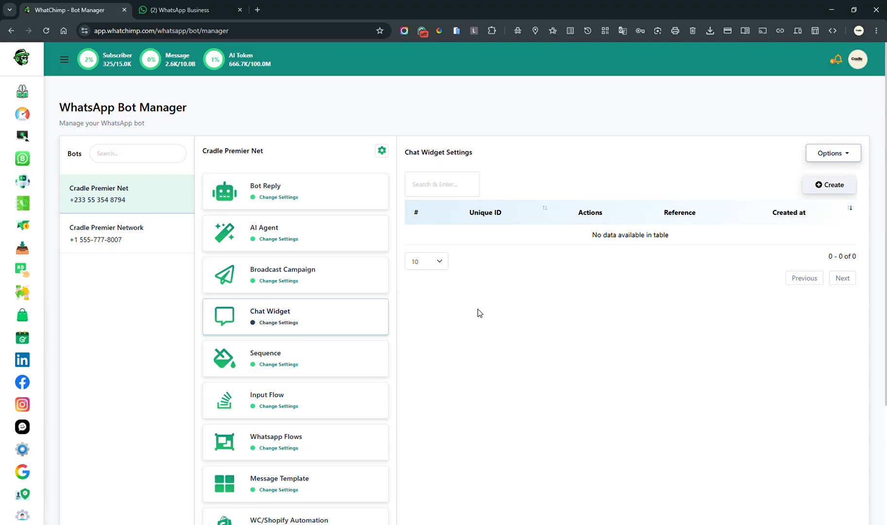
pyautogui.click(306, 346)
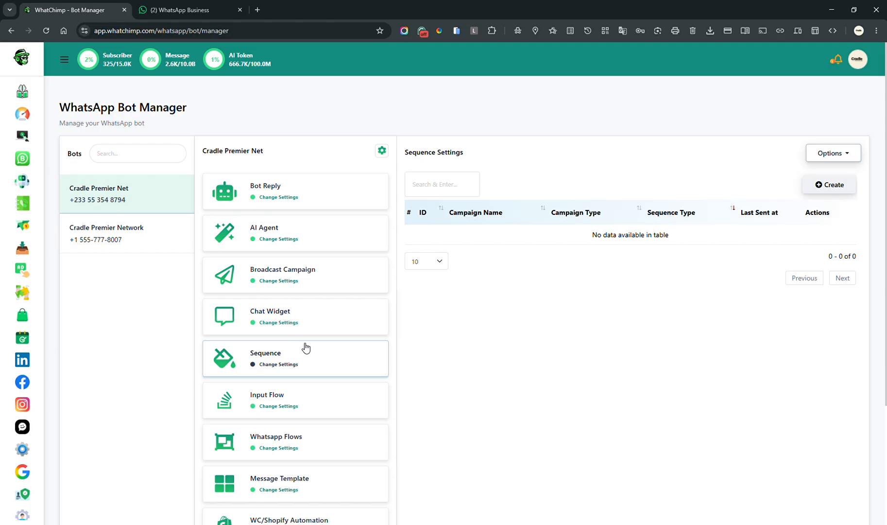
# Open the Digital Advertising Enquiry Flow from the Input Flow settings and examine its trigger keywords in the Flow Builder.
pyautogui.scroll(-1, 305, 346)
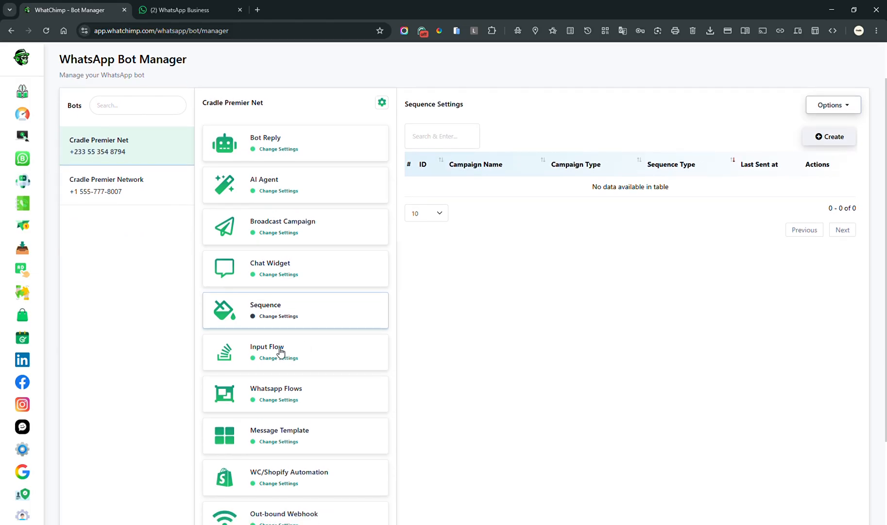
pyautogui.click(284, 349)
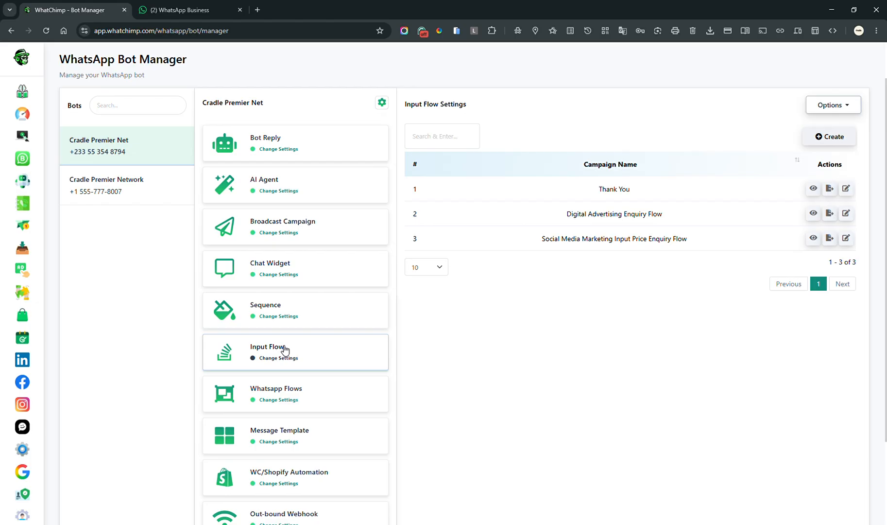
pyautogui.click(846, 213)
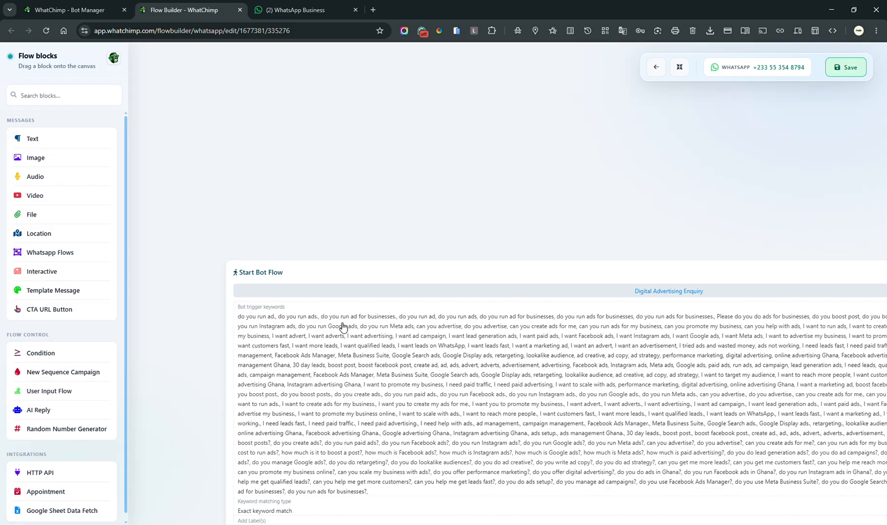
pyautogui.scroll(-5, 346, 328)
pyautogui.scroll(10, 343, 325)
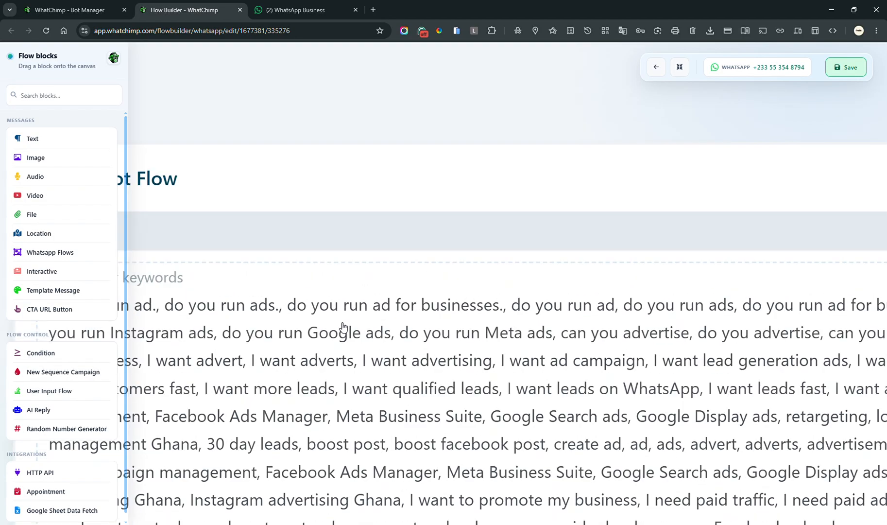
pyautogui.scroll(-6, 342, 325)
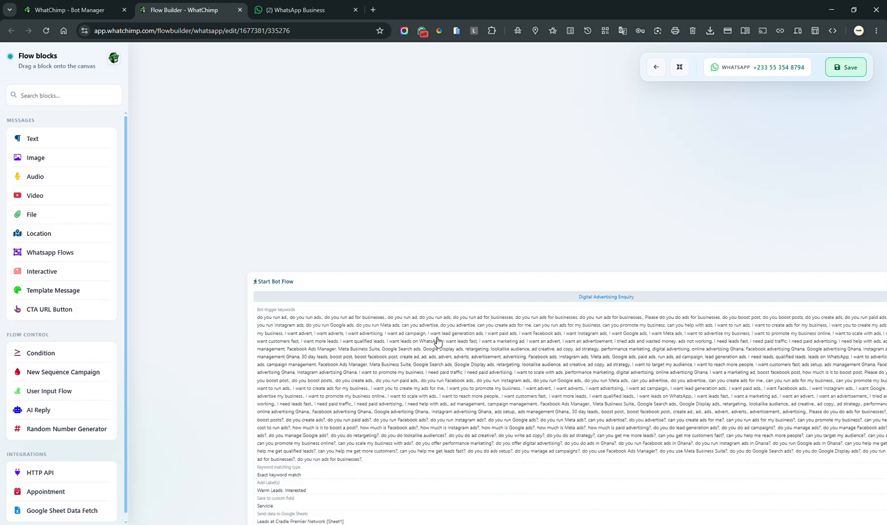
# Return to the Bot Manager, set the AI Agent to AI as a Fallback Only, and save the settings.
pyautogui.click(108, 4)
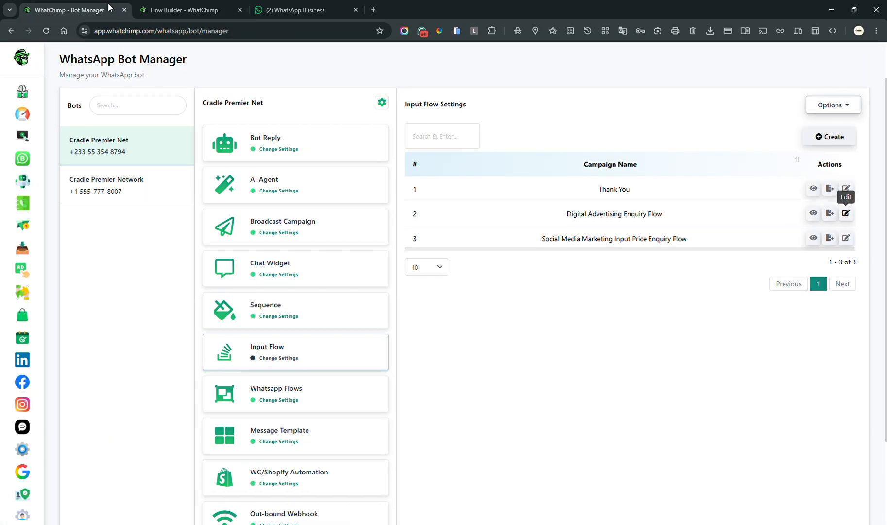
pyautogui.click(353, 201)
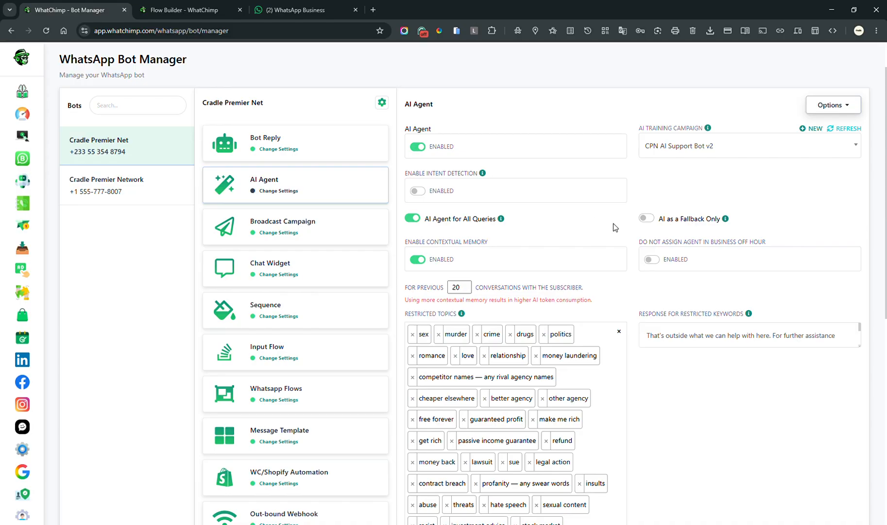
pyautogui.click(642, 221)
pyautogui.scroll(-8, 612, 296)
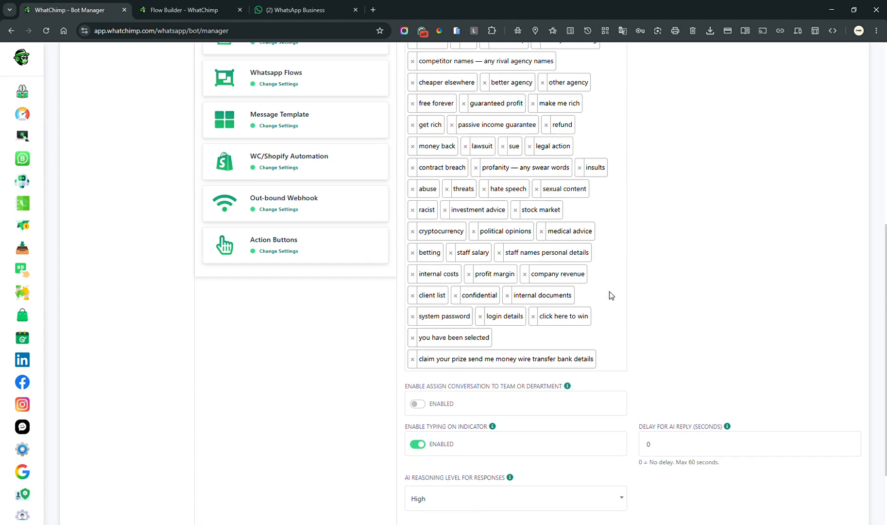
pyautogui.click(454, 460)
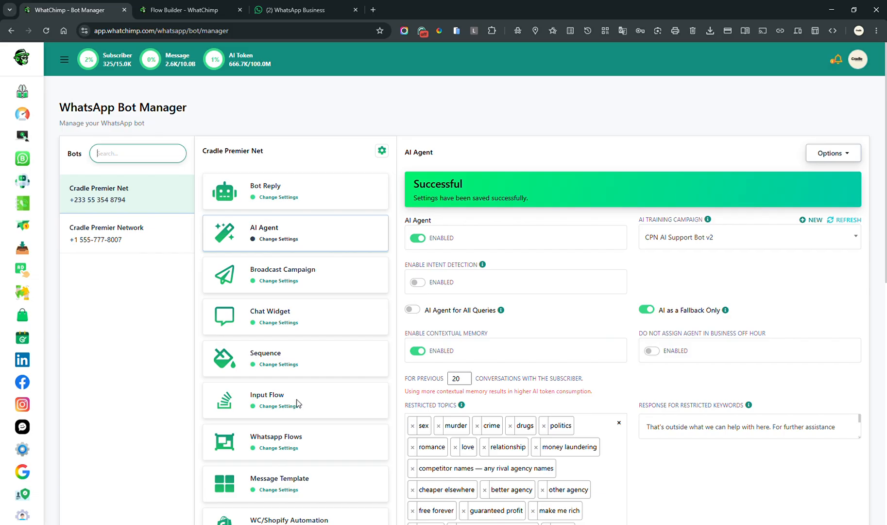
# Check the Input Flow list, then send "do you run ads" to Cradle Premier Network in WhatsApp Web.
pyautogui.click(300, 403)
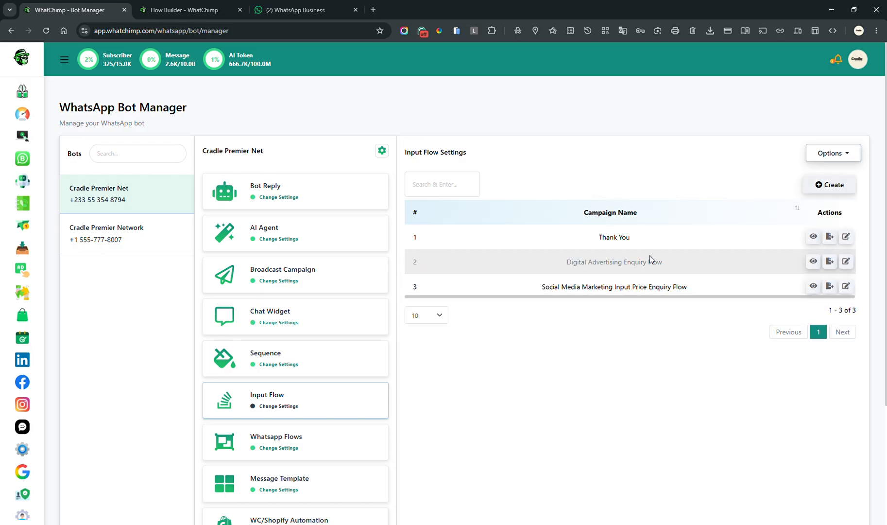
pyautogui.click(297, 10)
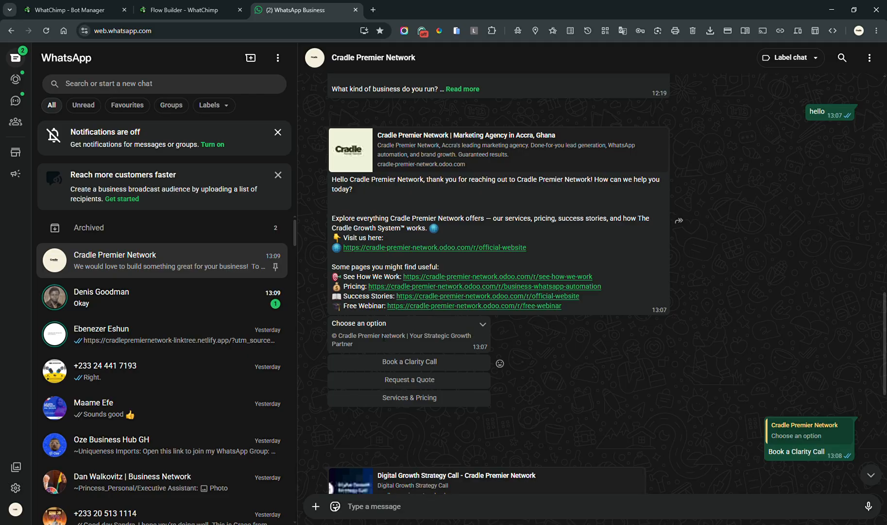
pyautogui.click(403, 514)
pyautogui.write('do you run ads>')
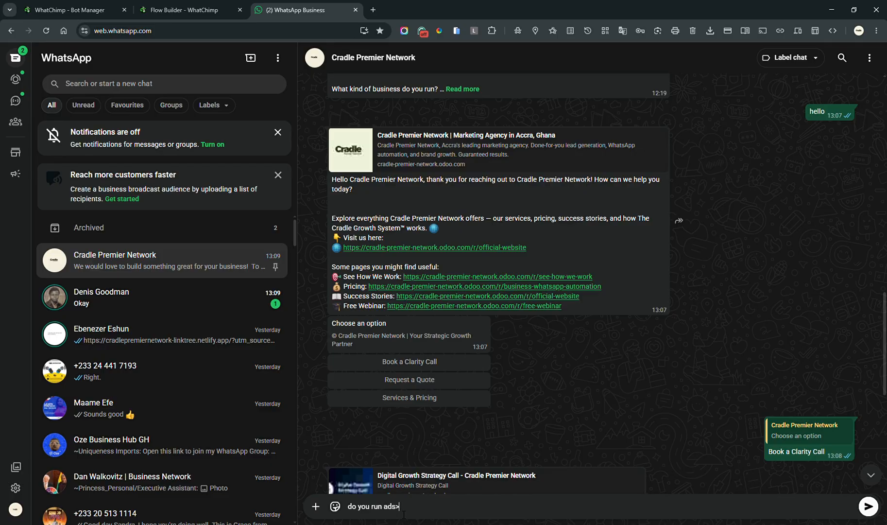
pyautogui.press('Return')
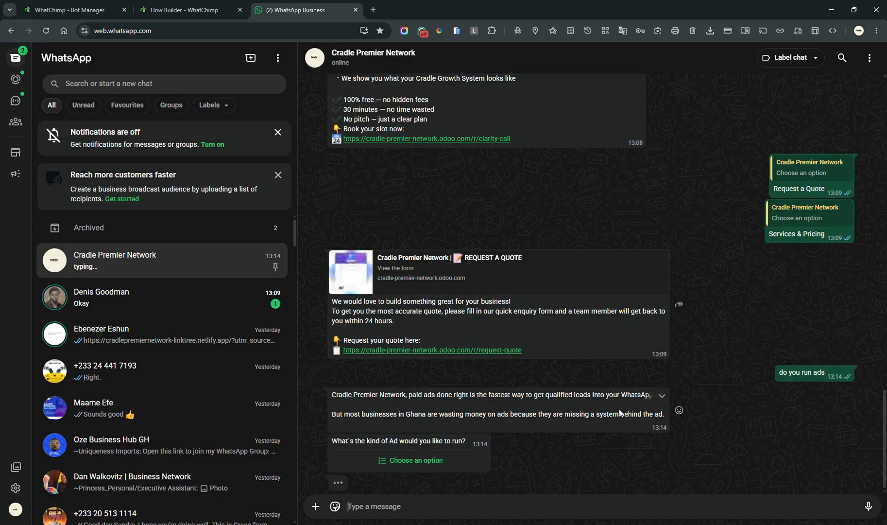
# Answer the bot's ad type question with Facebook, and look through its list of options again.
pyautogui.click(422, 460)
pyautogui.click(461, 127)
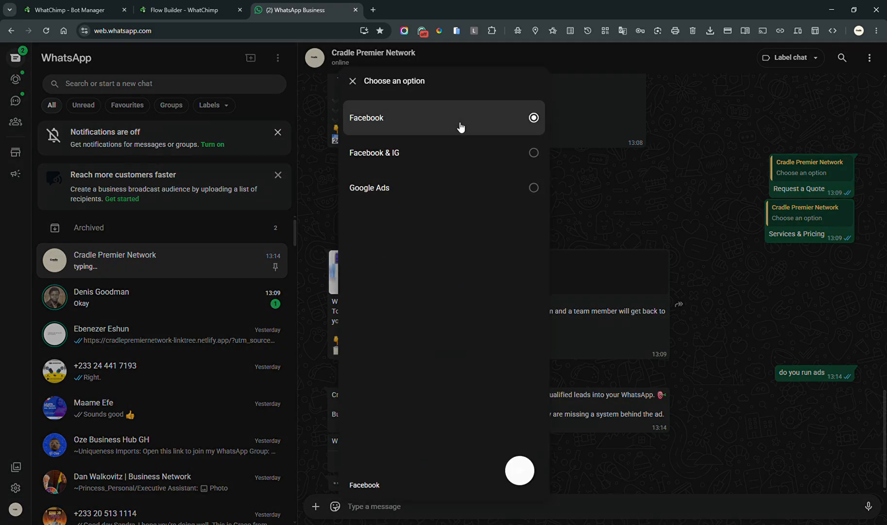
pyautogui.click(518, 469)
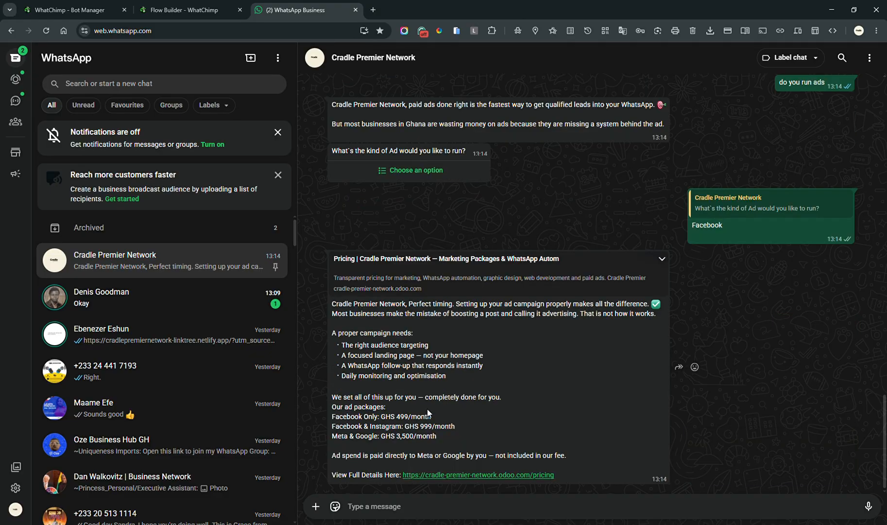
pyautogui.click(416, 173)
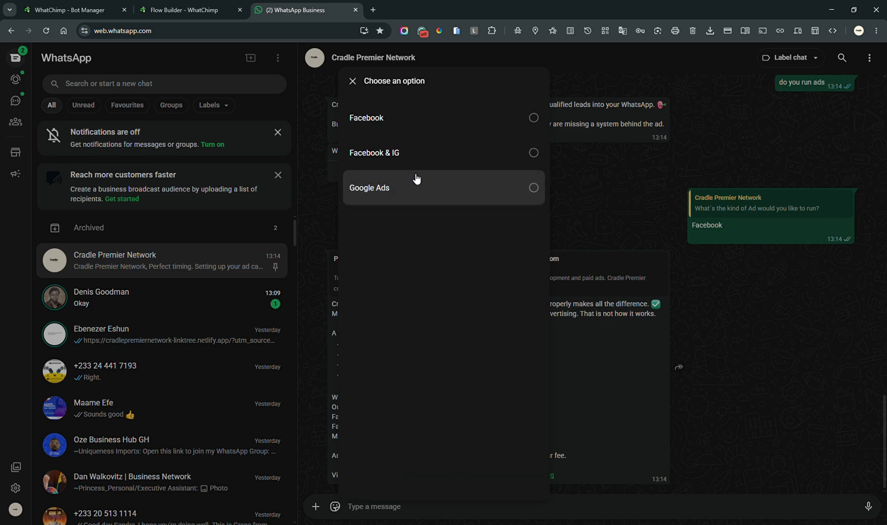
pyautogui.click(575, 208)
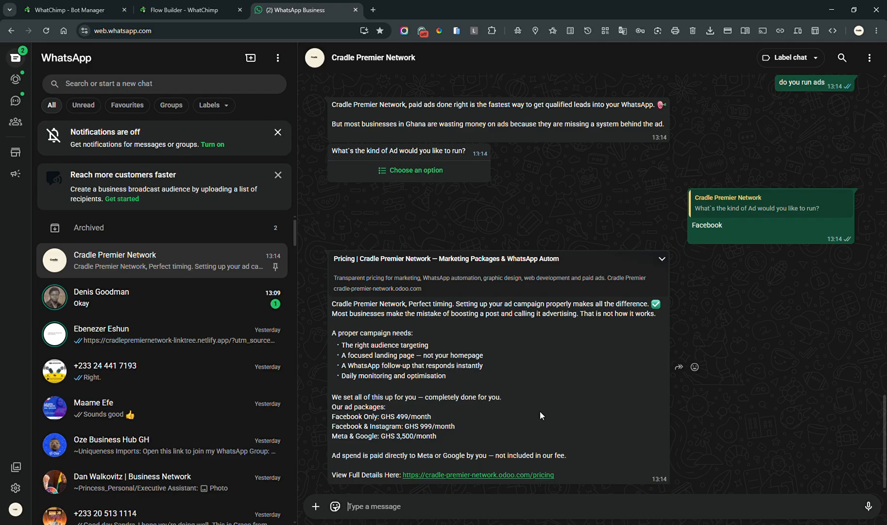
# Close the Flow Builder page of the Digital Advertising Enquiry Flow.
pyautogui.click(188, 10)
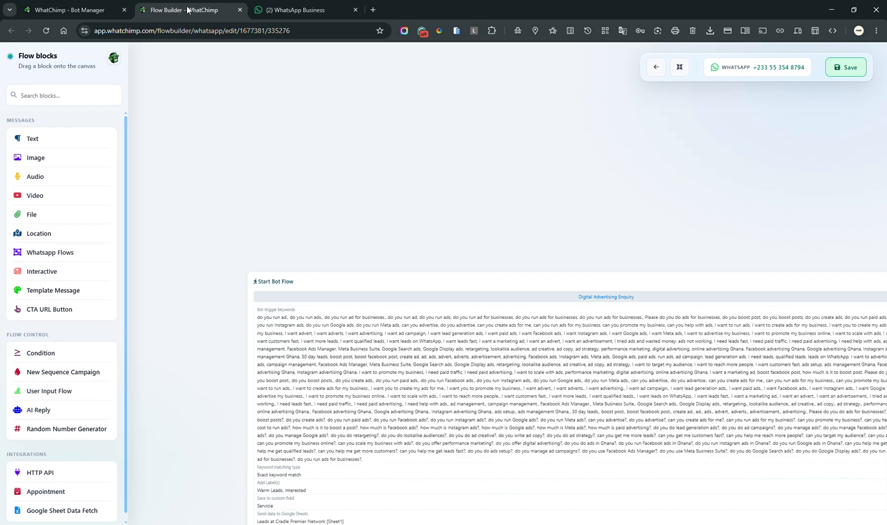
pyautogui.click(239, 9)
pyautogui.click(99, 4)
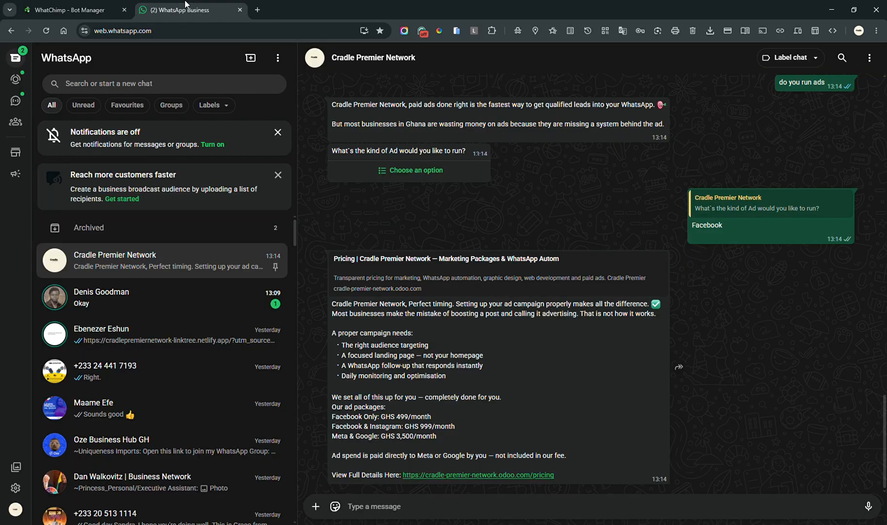
# Send "Thank you" to Cradle Premier Network in WhatsApp Web and highlight the business name in the bot's reply.
pyautogui.click(187, 9)
pyautogui.write('Thank')
pyautogui.write('ou')
pyautogui.press('Return')
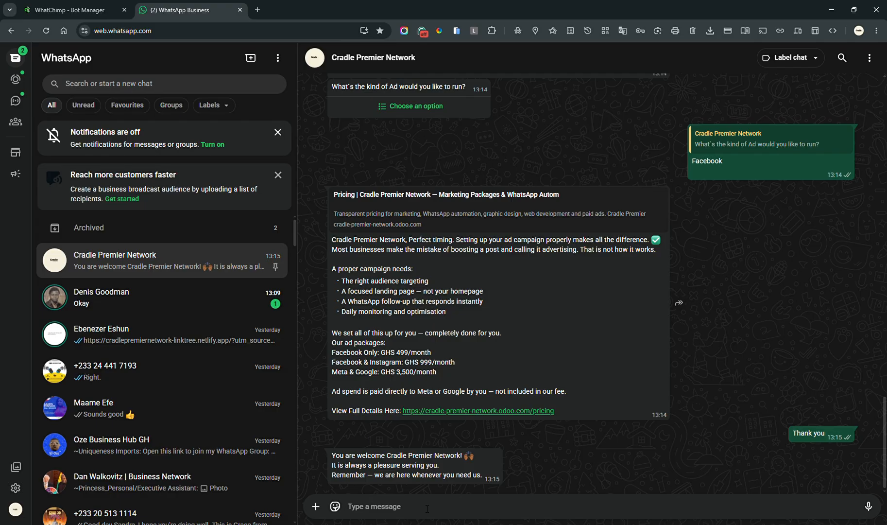
pyautogui.moveTo(387, 457); pyautogui.dragTo(480, 463)
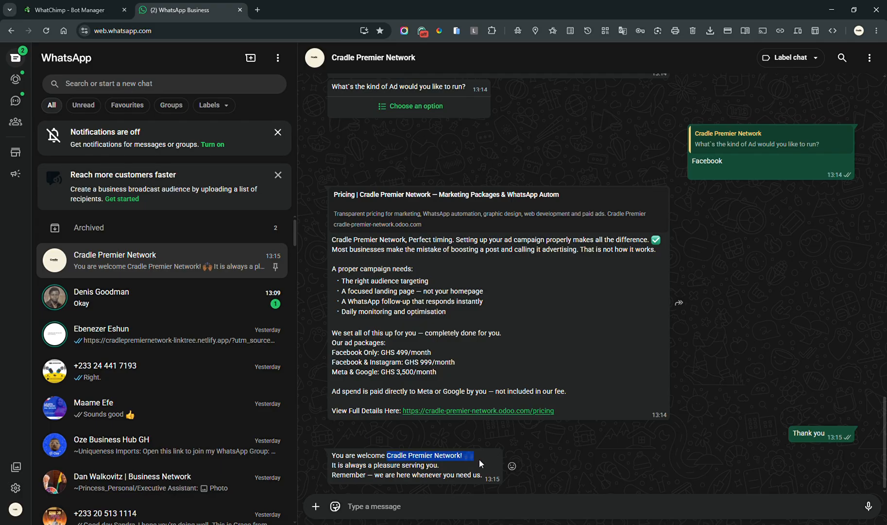
pyautogui.click(420, 465)
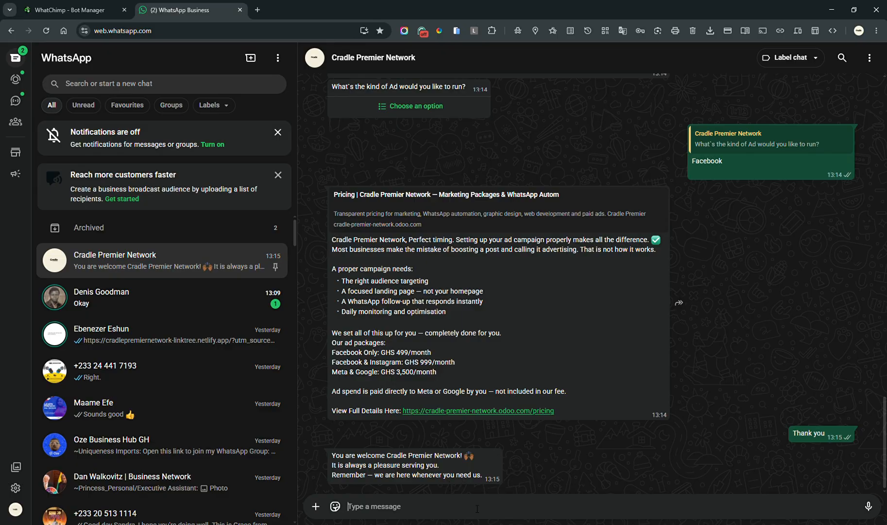
# Send "Okay" in the same chat, and answer the bot's question about further help with No.
pyautogui.write('Okay')
pyautogui.press('Return')
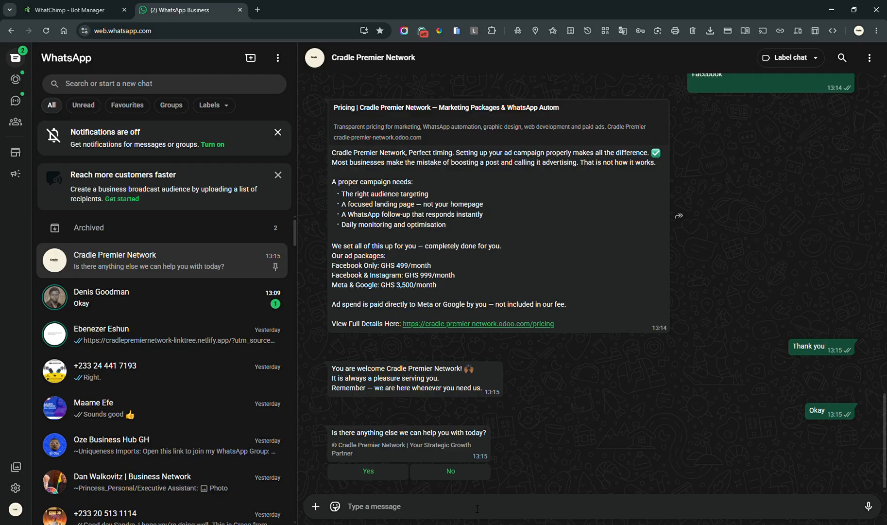
pyautogui.click(450, 471)
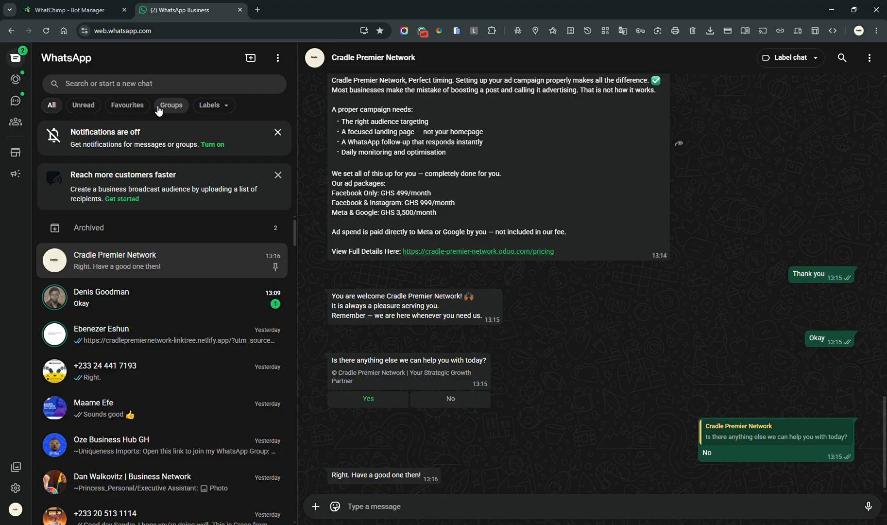
# Return to the WhatChimp Bot Manager and look over the Whatsapp Flows settings of Cradle Premier Net.
pyautogui.click(97, 10)
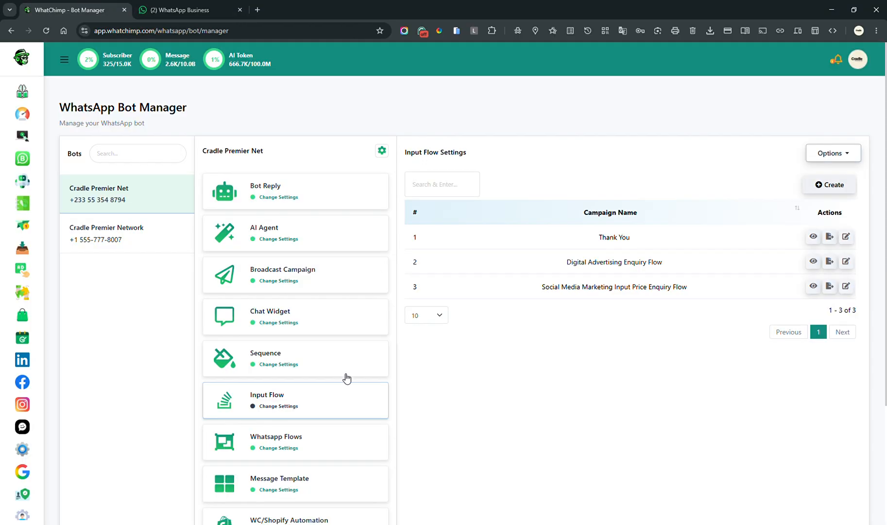
pyautogui.scroll(-3, 346, 378)
pyautogui.click(324, 287)
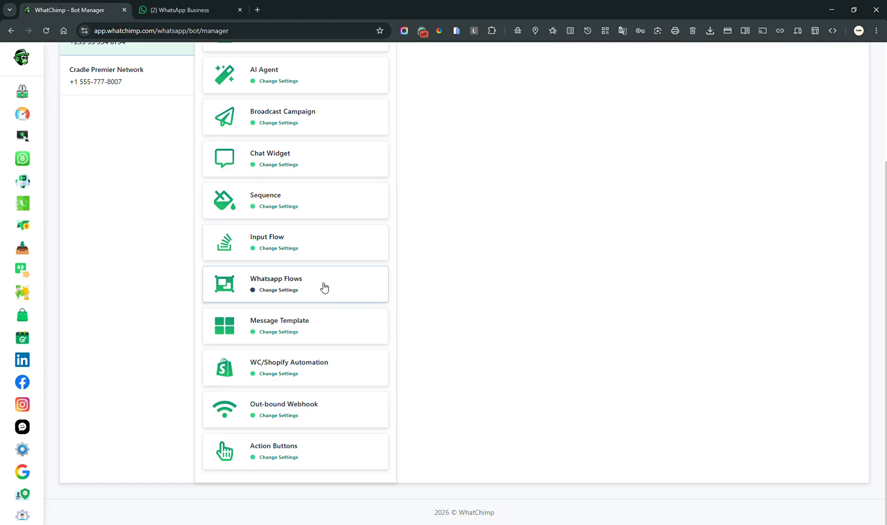
pyautogui.scroll(3, 561, 257)
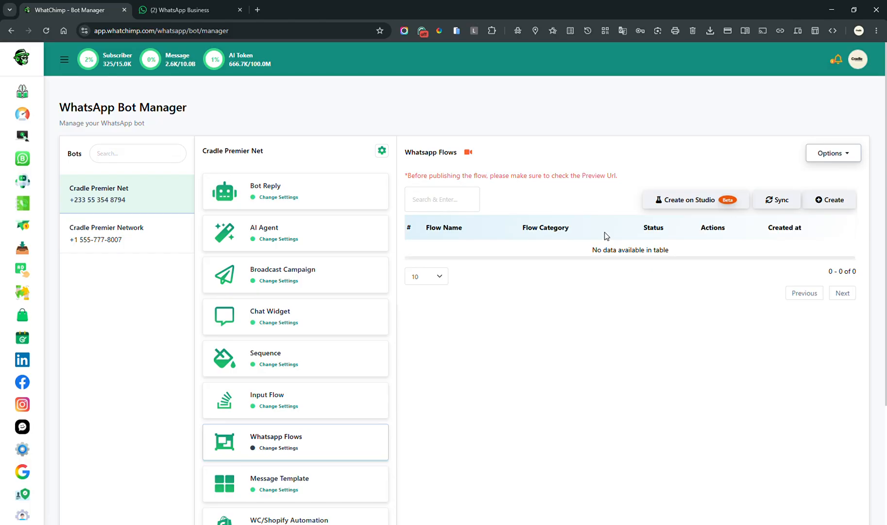
pyautogui.click(469, 153)
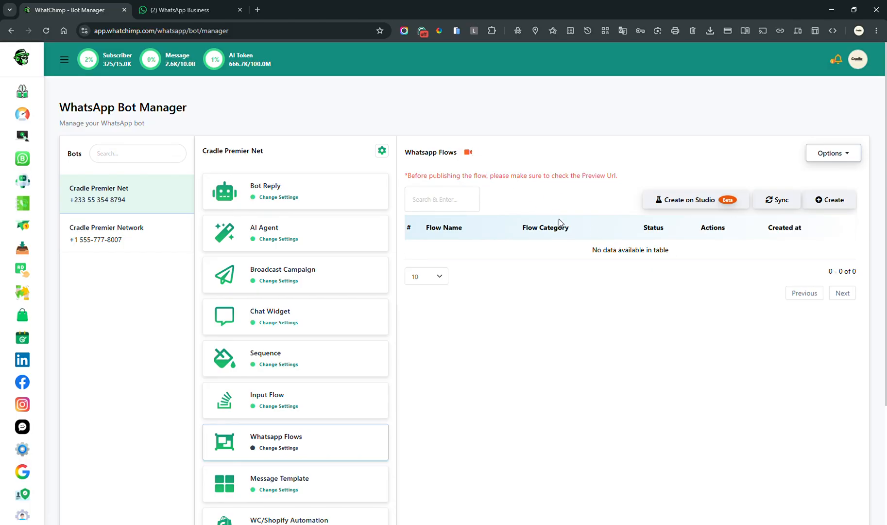
# Show the Message Template settings and highlight the Marketing category of the opera_message_four template.
pyautogui.scroll(-2, 559, 218)
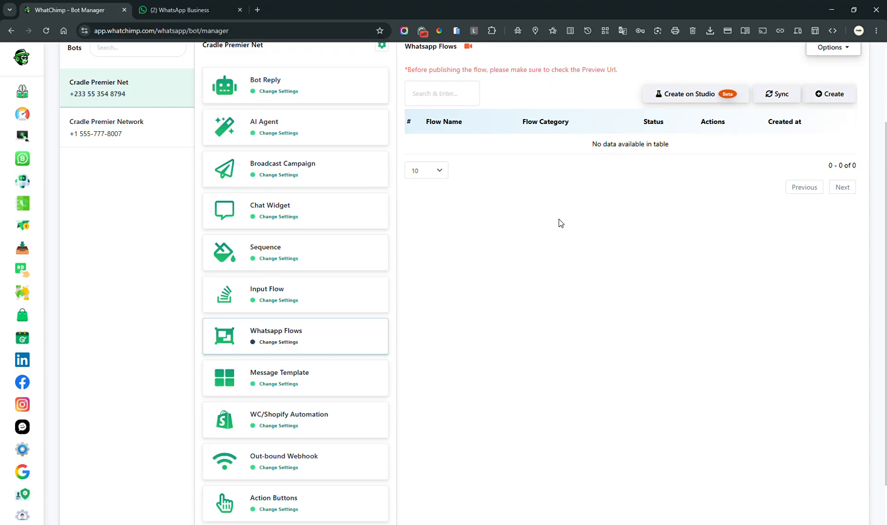
pyautogui.click(321, 379)
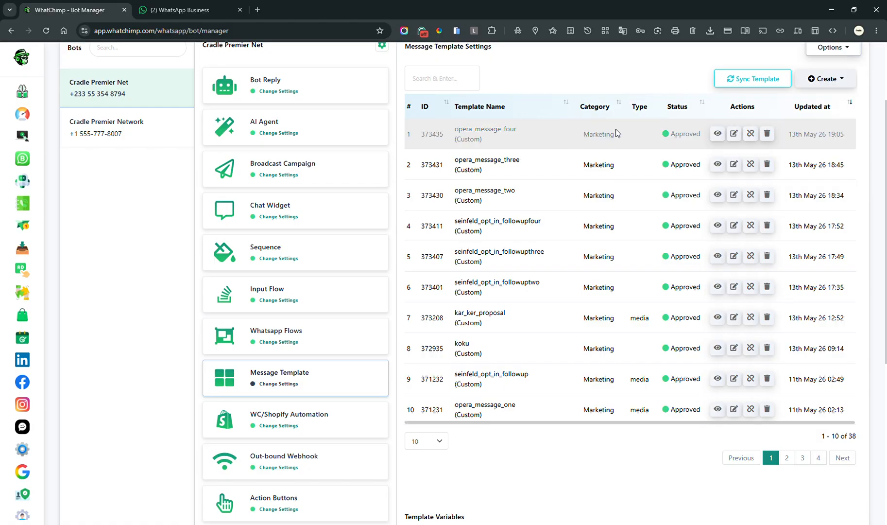
pyautogui.moveTo(618, 135); pyautogui.dragTo(582, 142)
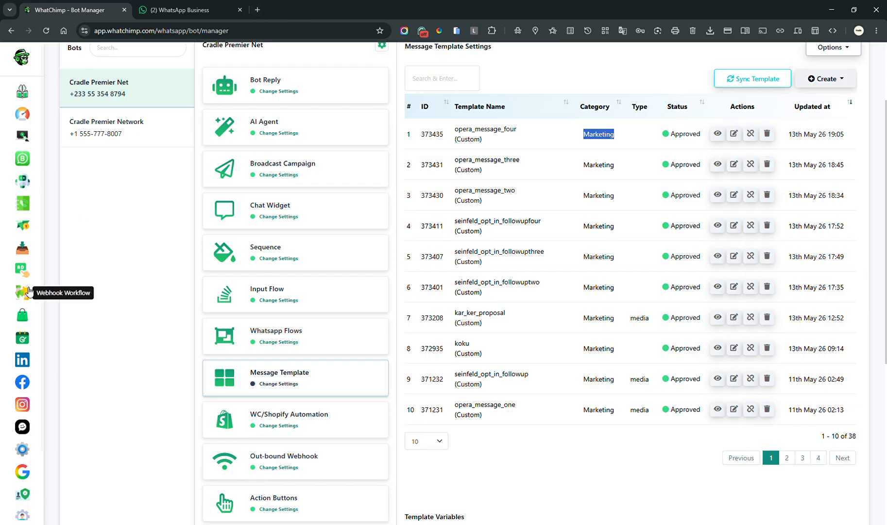
# Open the Shared Inbox and read the broadcast messages in the first listed subscriber's conversation.
pyautogui.click(24, 249)
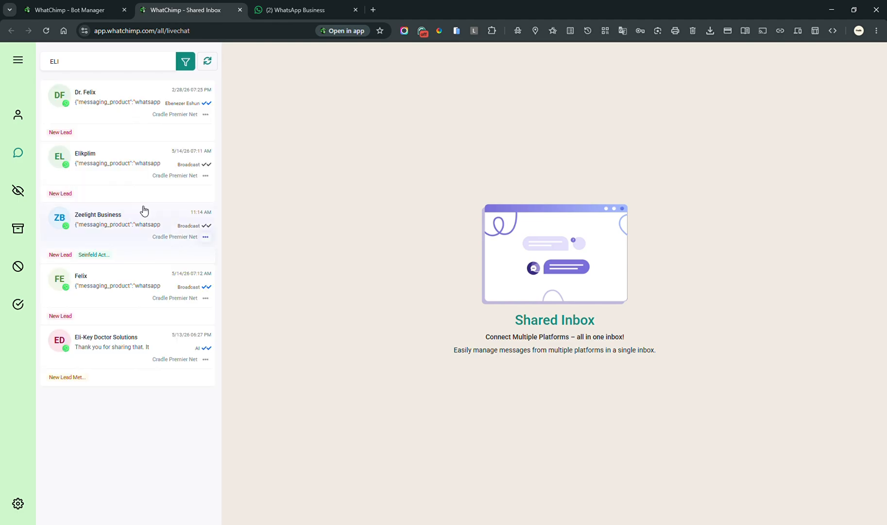
pyautogui.click(142, 119)
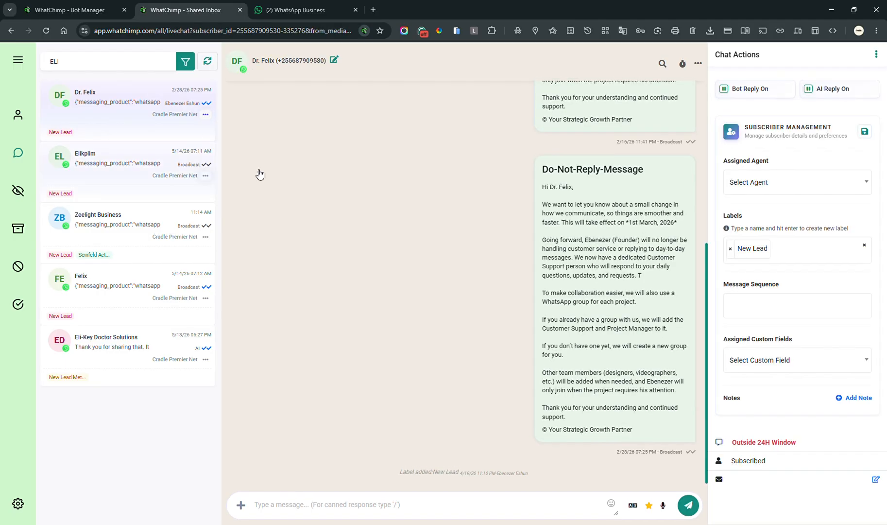
pyautogui.scroll(2, 518, 261)
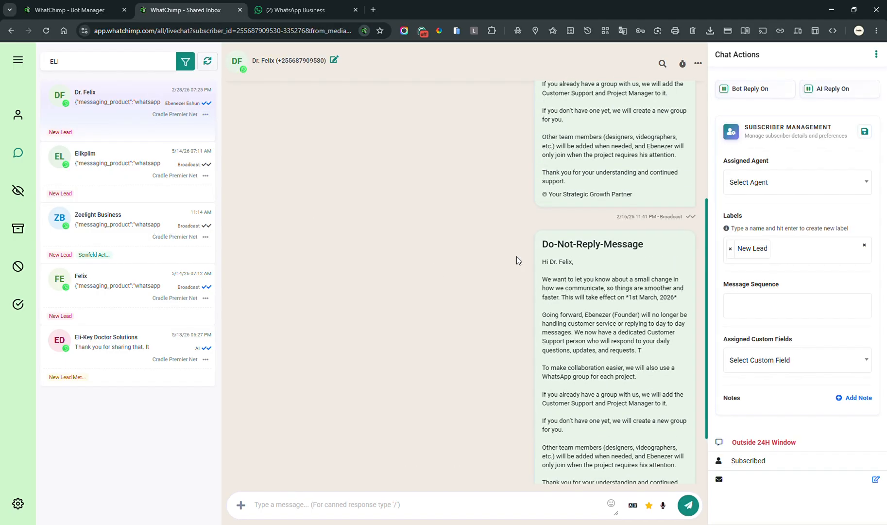
pyautogui.scroll(-1, 517, 260)
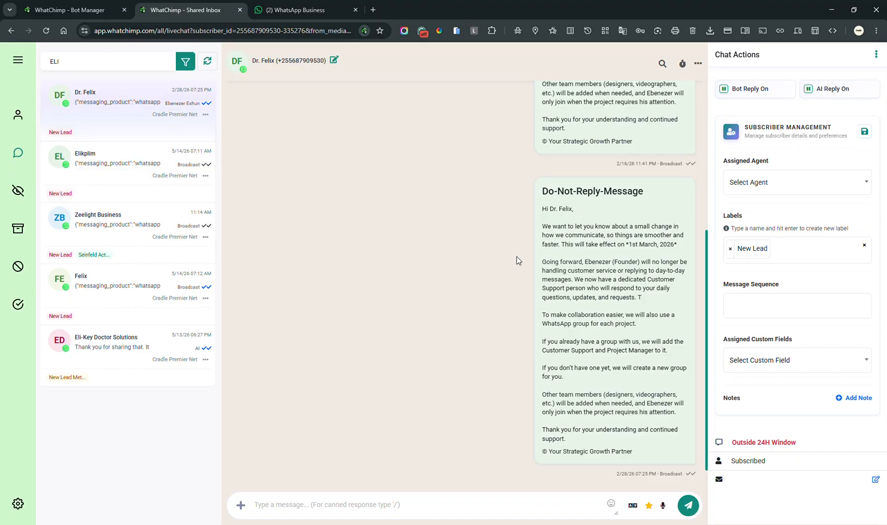
# Clear the Shared Inbox search filter so that all conversations are listed.
pyautogui.click(92, 66)
pyautogui.press('BackSpace')
pyautogui.press('BackSpace')
pyautogui.press('Return')
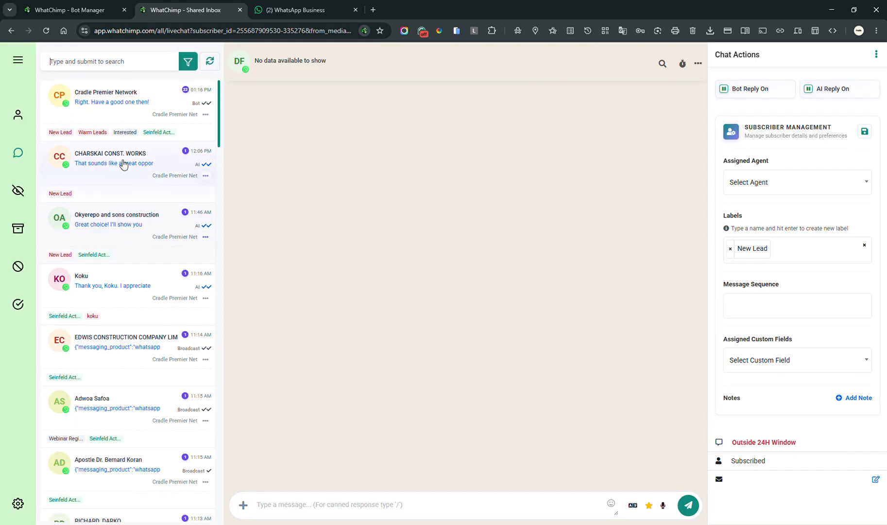
# Open the CHARSKAI CONST. WORKS conversation and read through its broadcast and AI messages.
pyautogui.click(176, 177)
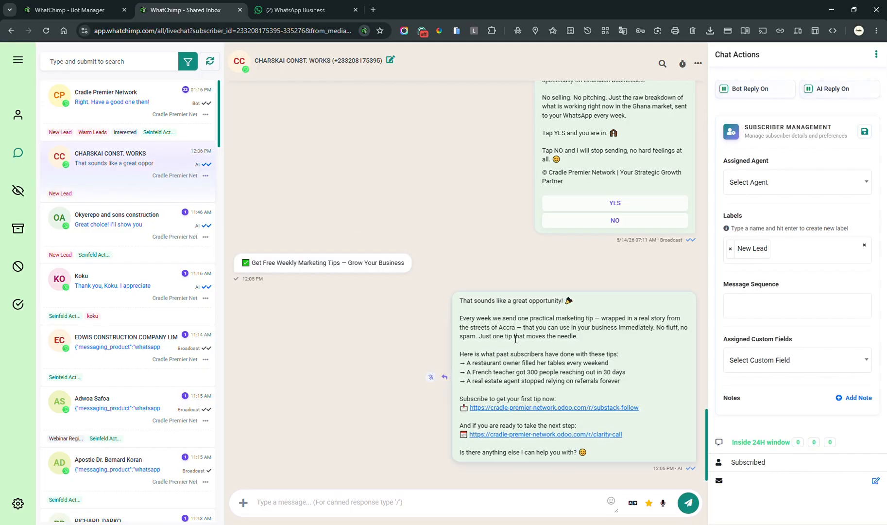
pyautogui.scroll(5, 516, 270)
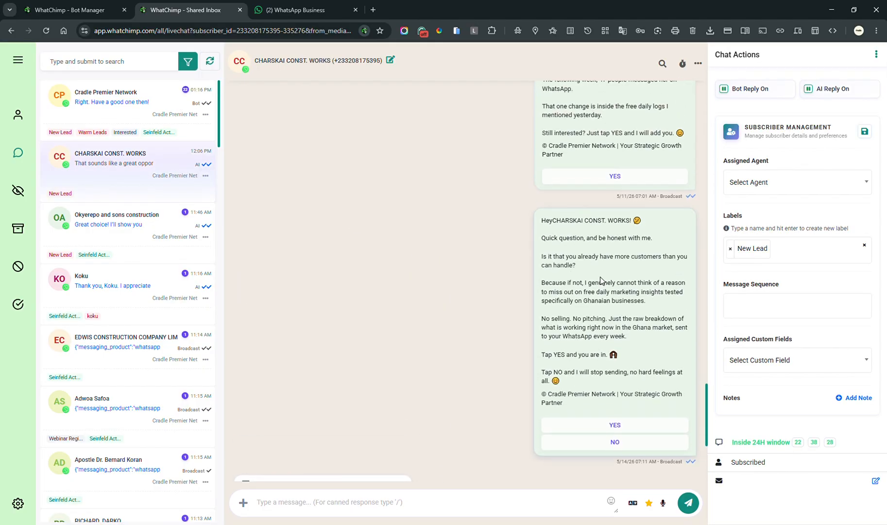
pyautogui.scroll(10, 646, 289)
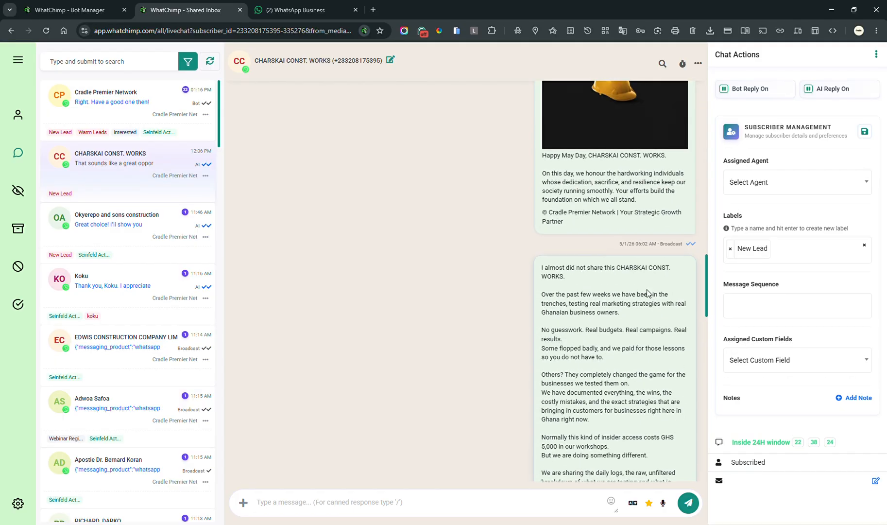
pyautogui.scroll(-3, 647, 289)
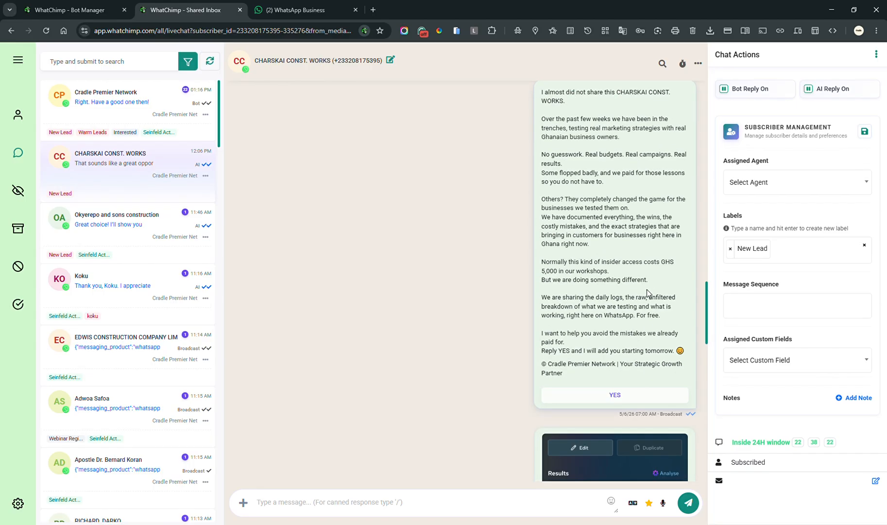
pyautogui.scroll(-10, 647, 289)
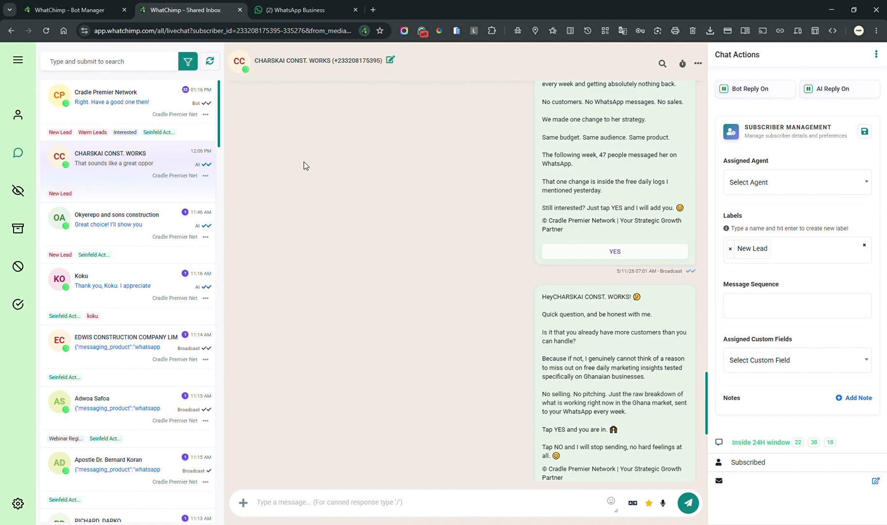
# Go back to the Bot Manager's template list, clear the text highlight, and look over the WC/Shopify Automation settings.
pyautogui.click(68, 10)
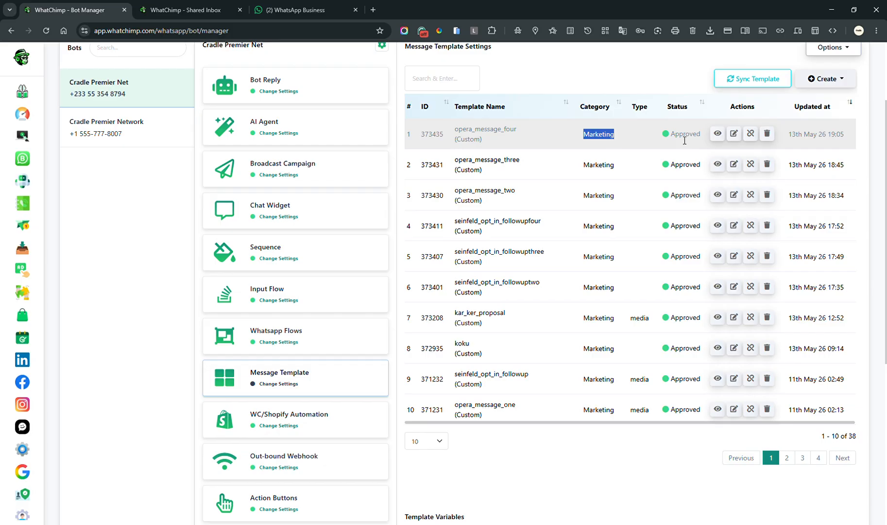
pyautogui.click(586, 91)
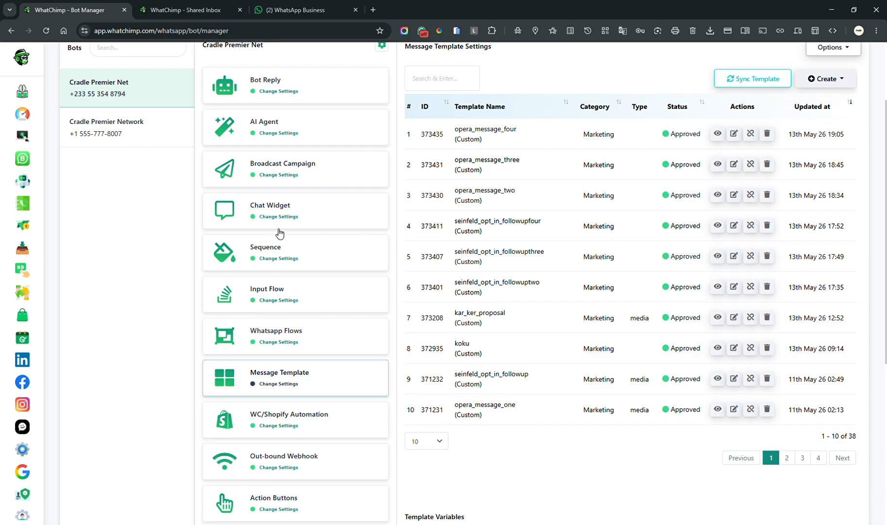
pyautogui.scroll(-1, 329, 412)
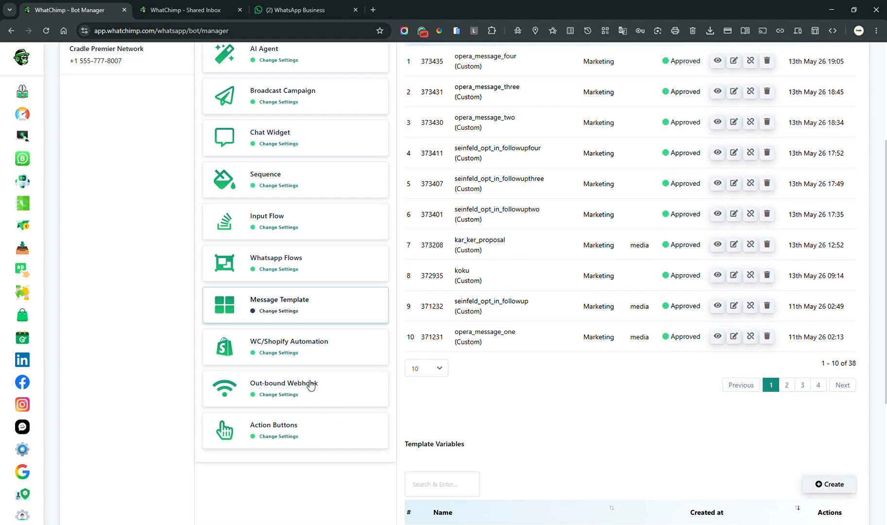
pyautogui.click(359, 356)
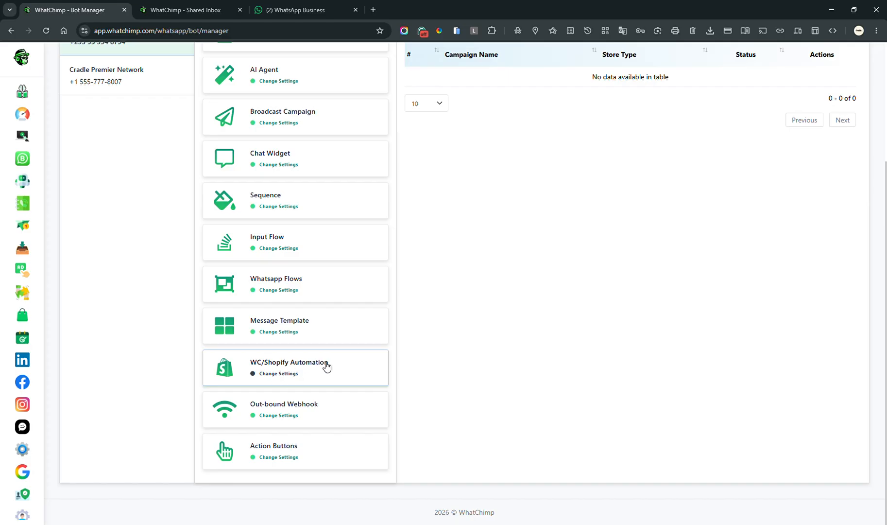
pyautogui.scroll(2, 517, 297)
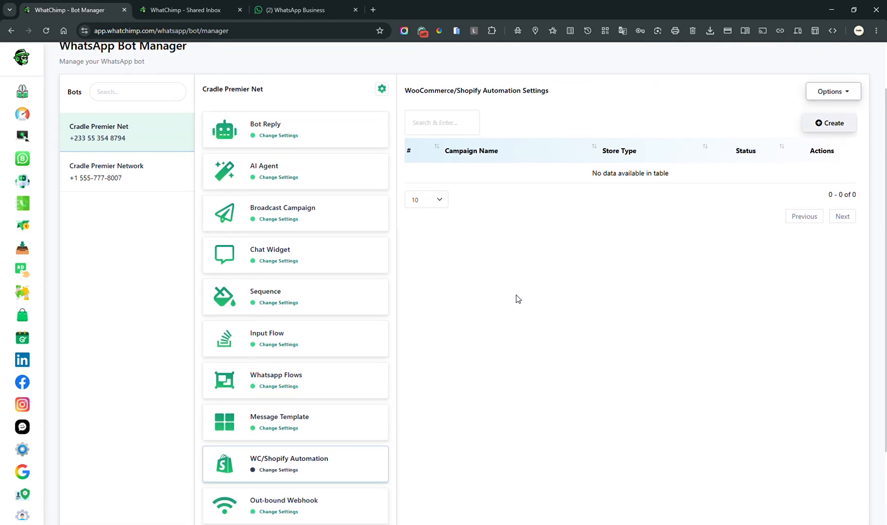
pyautogui.scroll(-2, 517, 297)
pyautogui.scroll(3, 518, 299)
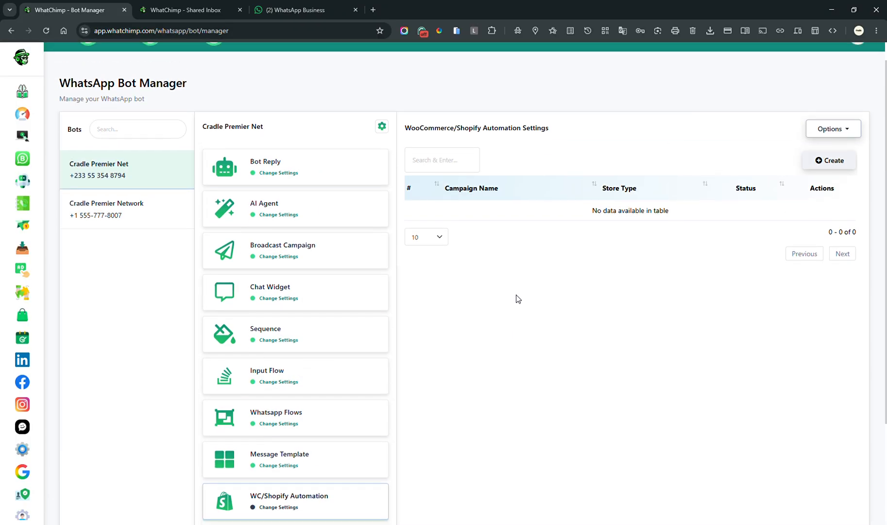
pyautogui.scroll(-3, 518, 299)
pyautogui.scroll(1, 518, 299)
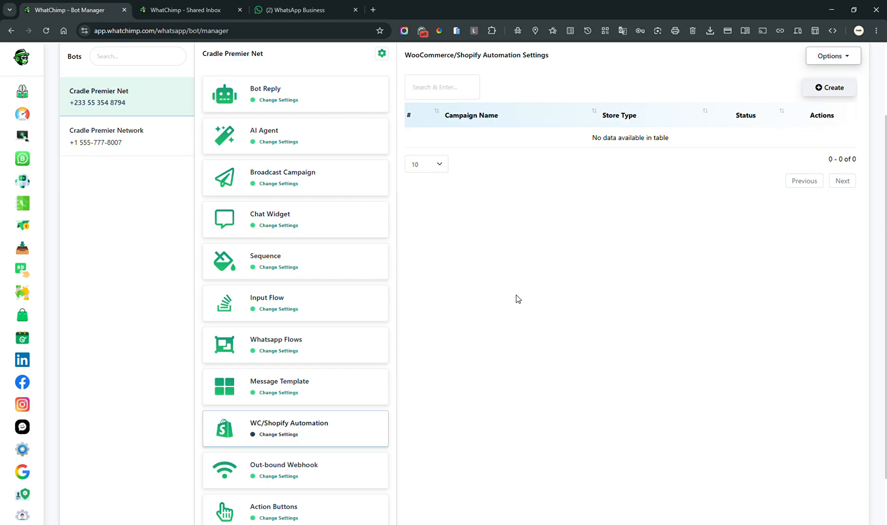
# Show the Out-bound Webhook settings and look over the webhook list.
pyautogui.scroll(-2, 518, 299)
pyautogui.click(345, 406)
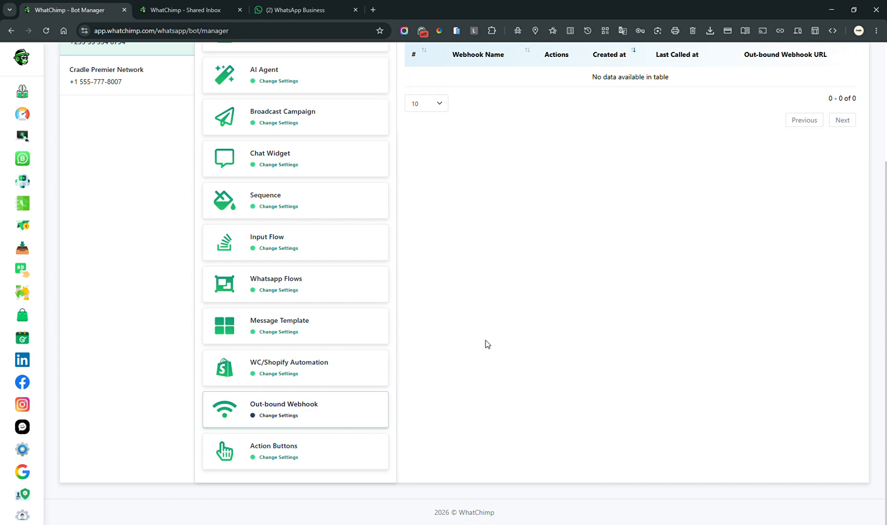
pyautogui.scroll(3, 485, 342)
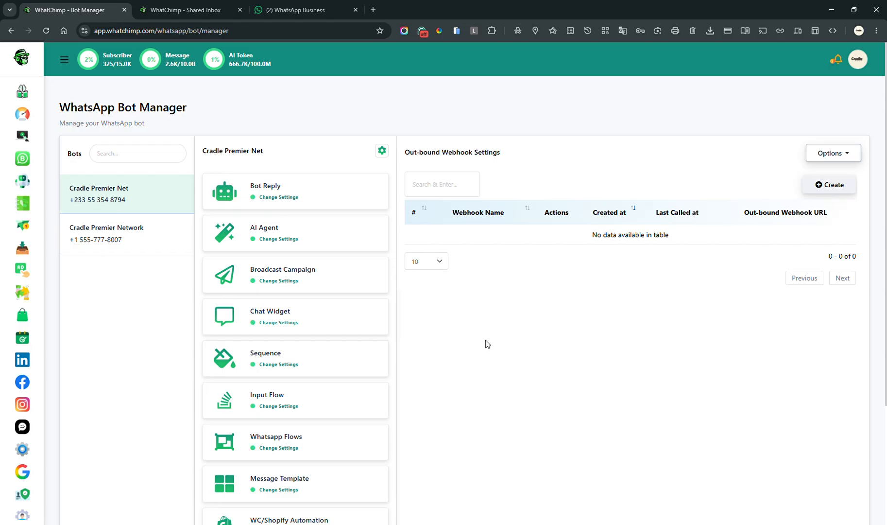
# Show the Action Buttons settings and review the available action buttons.
pyautogui.scroll(-3, 487, 344)
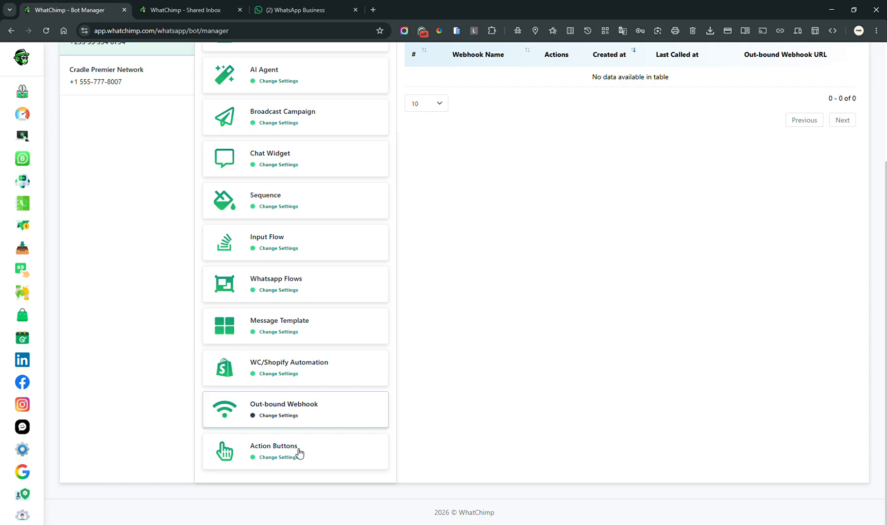
pyautogui.click(319, 453)
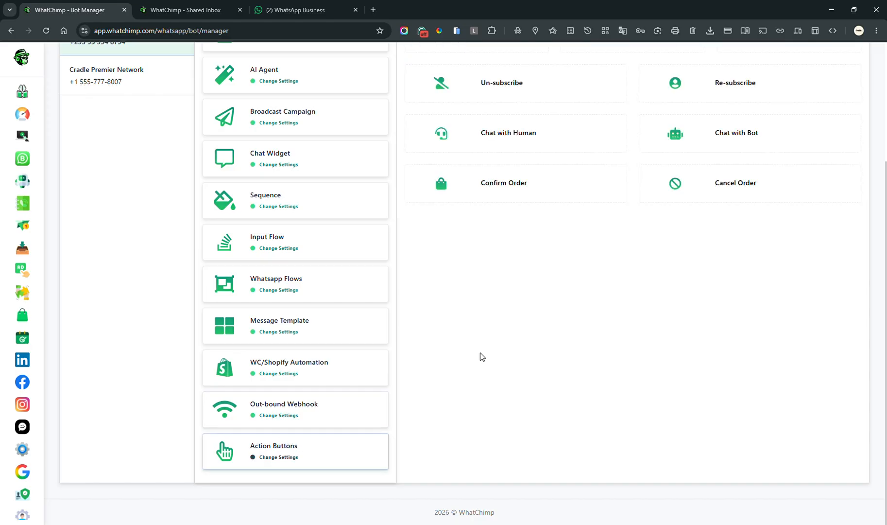
pyautogui.scroll(3, 479, 356)
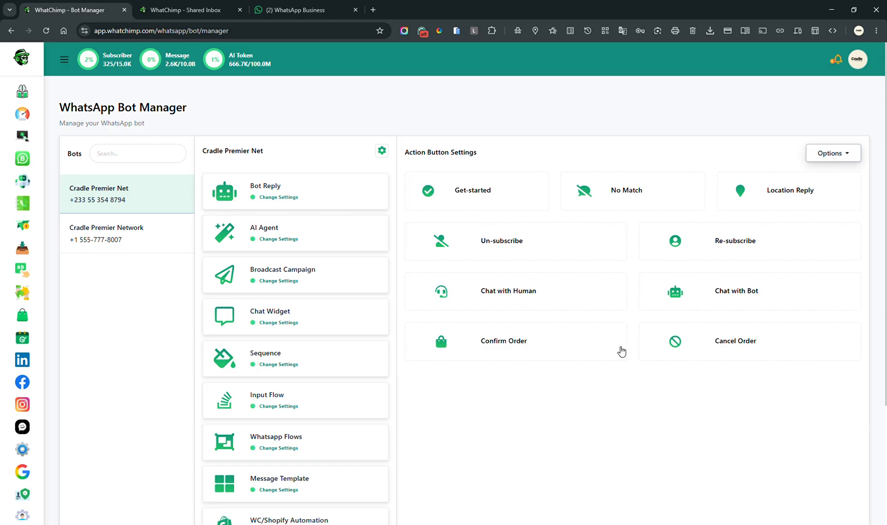
# Switch to WhatsApp and send "chat with human" in the Cradle Premier Network chat.
pyautogui.click(293, 11)
pyautogui.click(397, 511)
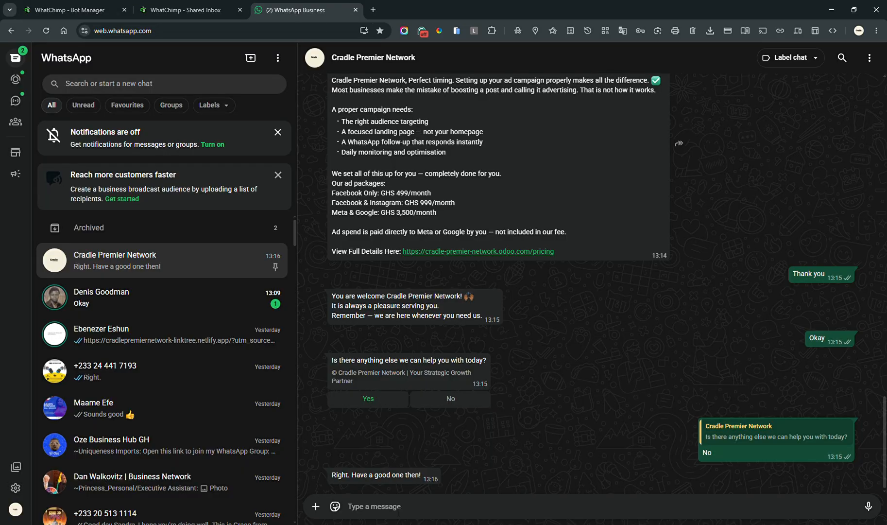
pyautogui.write('chat with ')
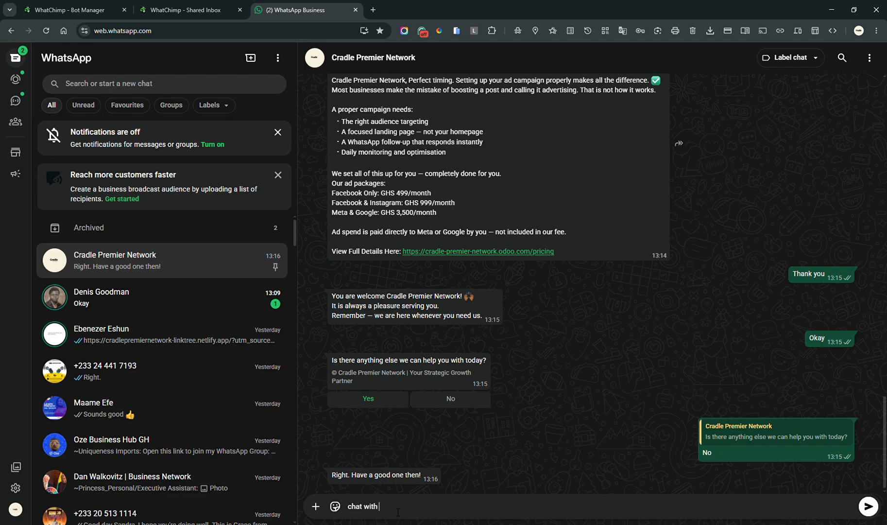
pyautogui.write('human')
pyautogui.press('Return')
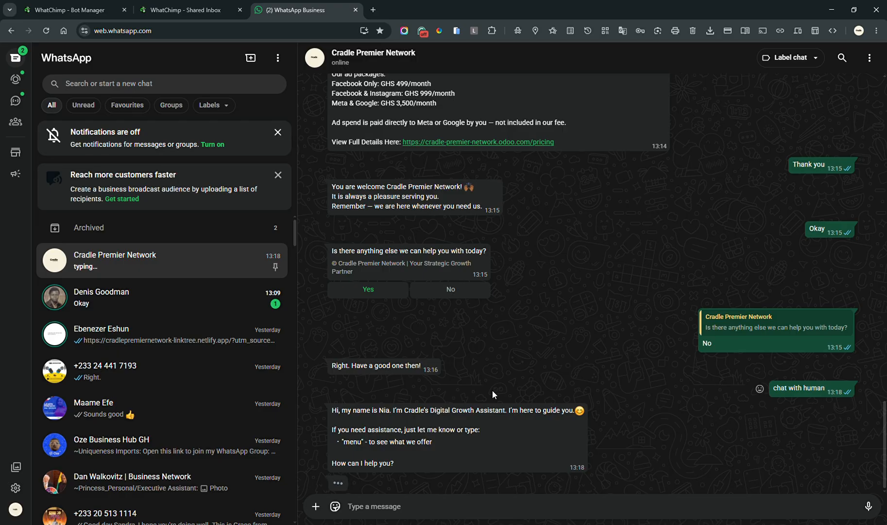
# Return to WhatChimp's Bot Manager, glance over its sections, and open the Broadcasting page.
pyautogui.click(80, 5)
pyautogui.scroll(-4, 333, 309)
pyautogui.scroll(4, 331, 309)
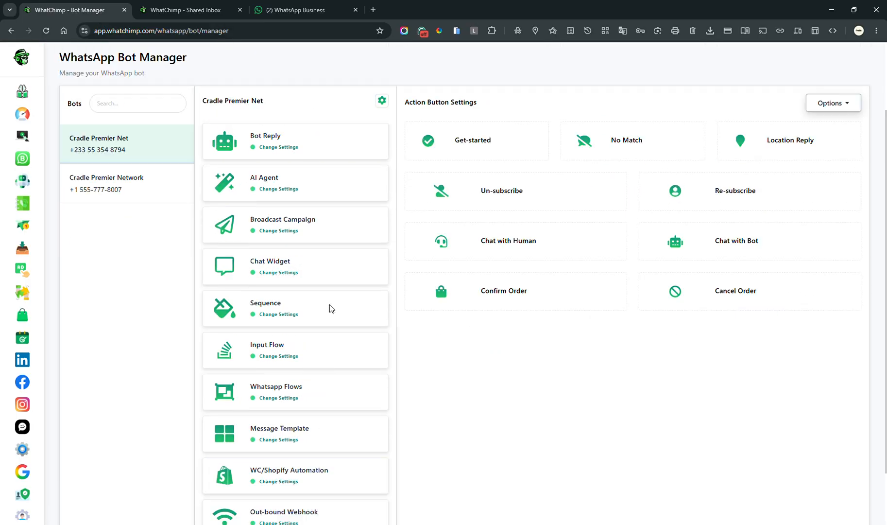
pyautogui.click(24, 227)
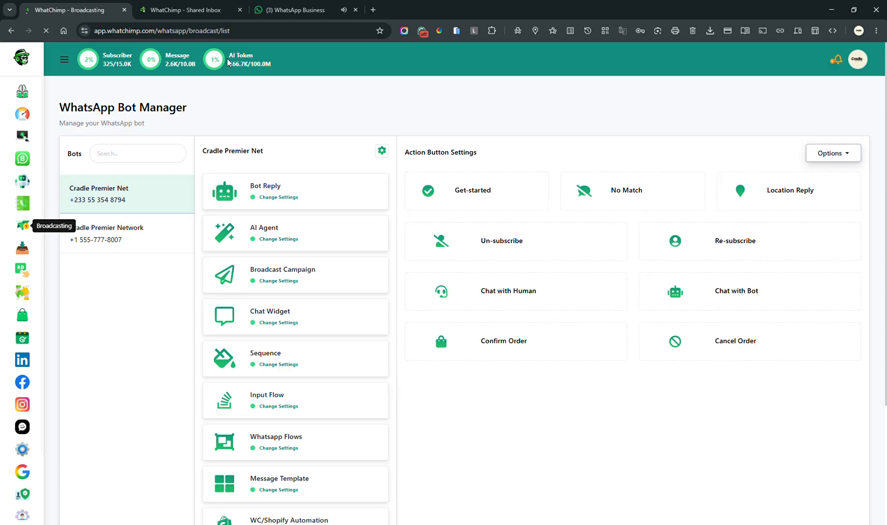
# Check the bot's reply in the WhatsApp chat, and close the Shared Inbox tab.
pyautogui.click(292, 10)
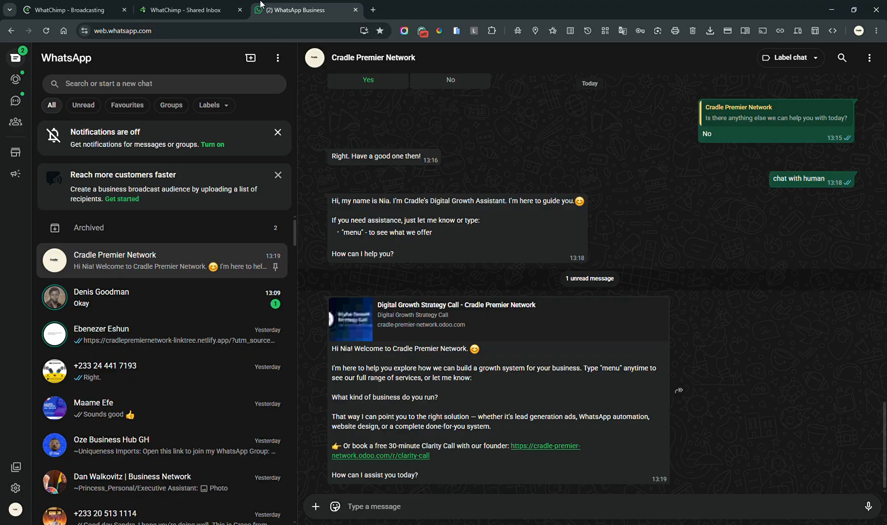
pyautogui.click(81, 6)
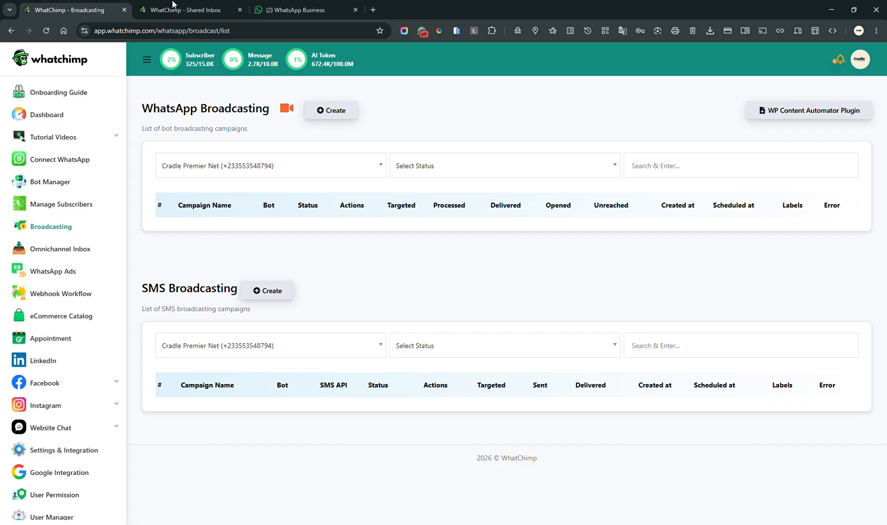
pyautogui.click(241, 11)
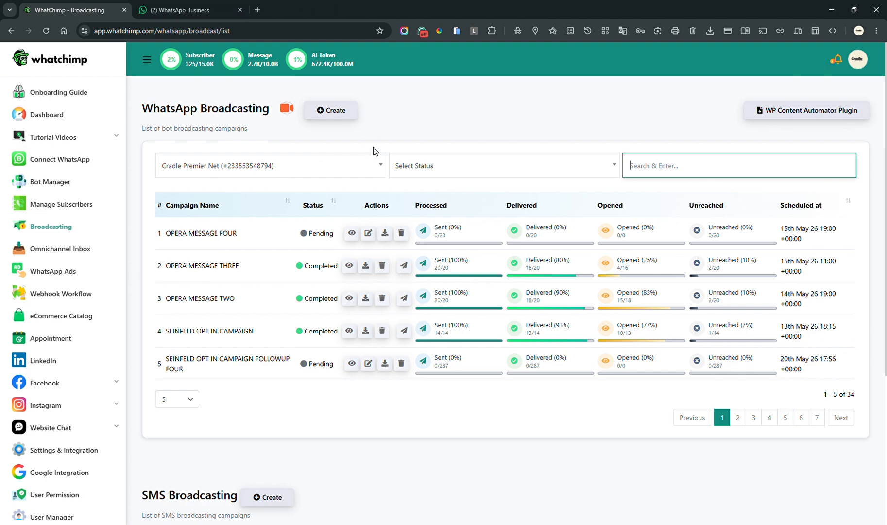
# Look over the WhatsApp Broadcasting campaign list and highlight the OPERA MESSAGE FOUR campaign name.
pyautogui.scroll(-1, 546, 165)
pyautogui.scroll(-1, 546, 165)
pyautogui.scroll(2, 494, 283)
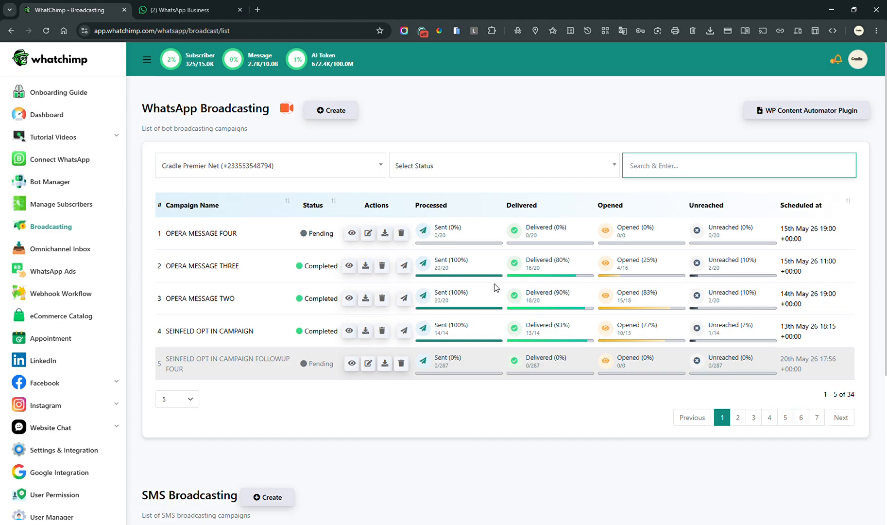
pyautogui.moveTo(238, 234); pyautogui.dragTo(187, 234)
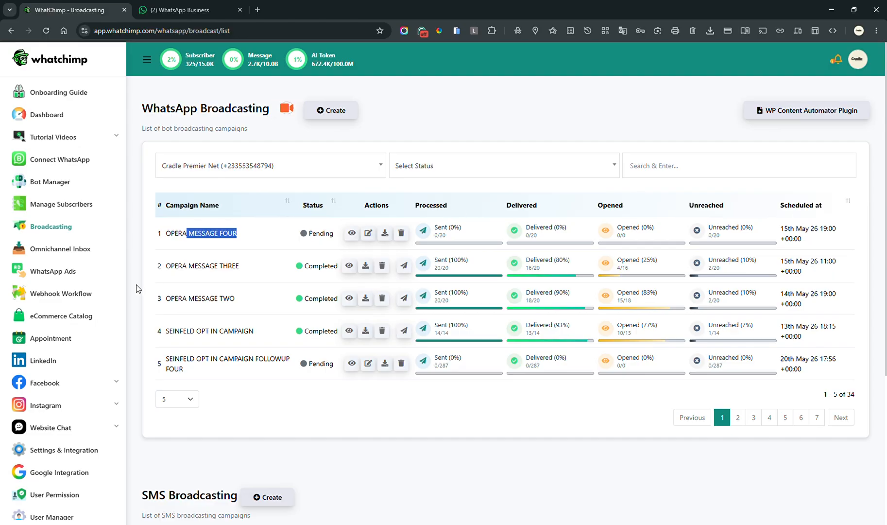
# Open the Omnichannel Inbox to view its conversation list, and return to the Broadcasting page.
pyautogui.click(79, 250)
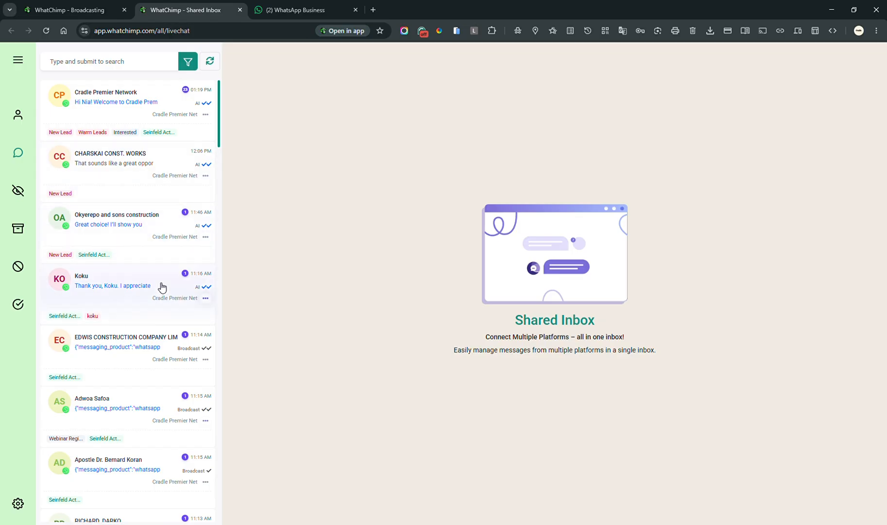
pyautogui.click(74, 10)
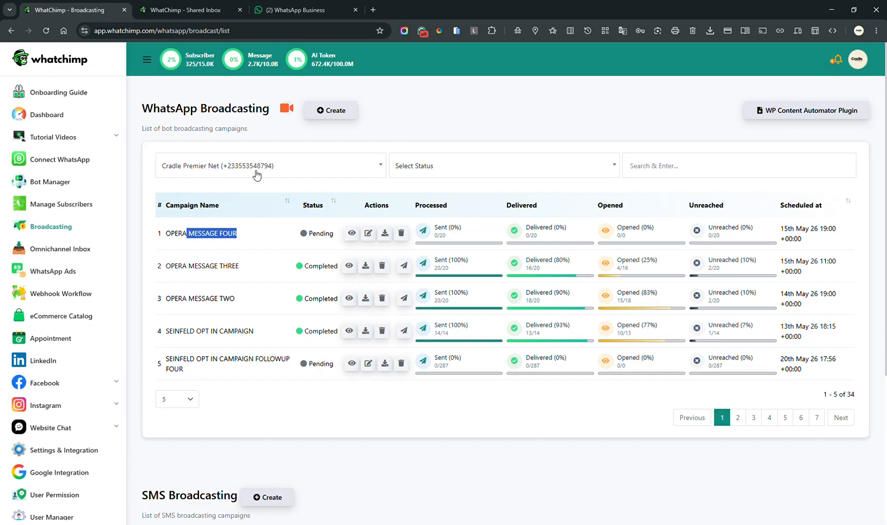
# Show the WhatsApp Ads page and go back to the Broadcasting page.
pyautogui.scroll(-1, 77, 335)
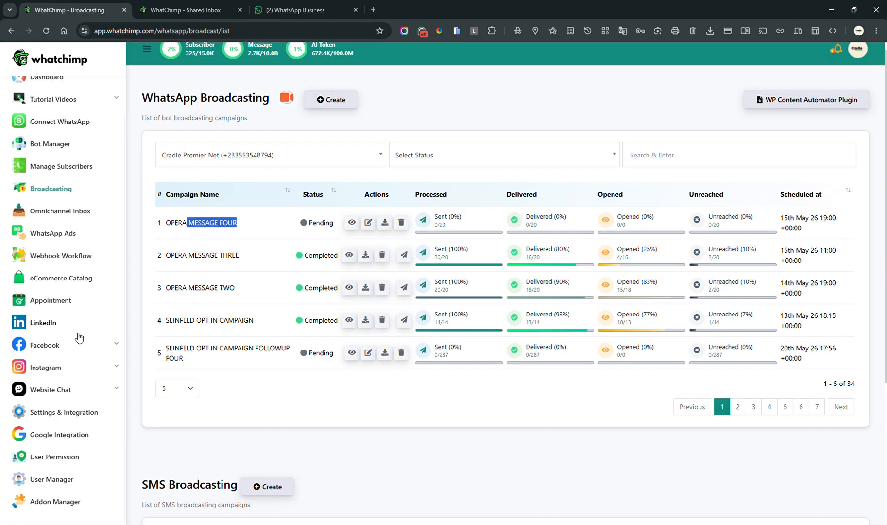
pyautogui.click(61, 238)
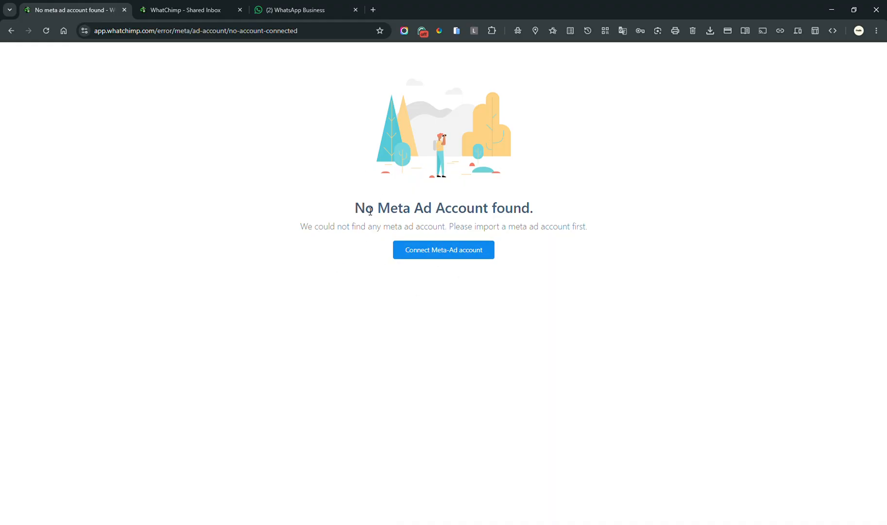
pyautogui.click(10, 30)
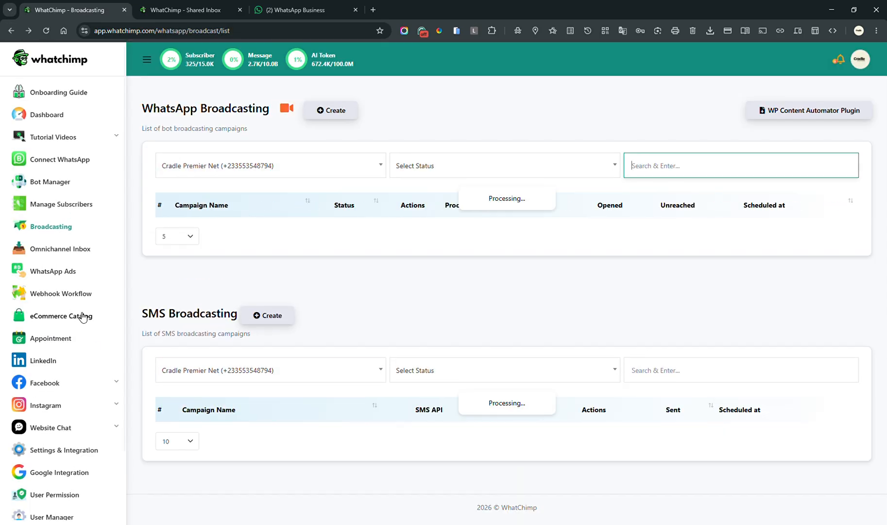
# Open the Webhook Workflow page and look over the workflow list and the Workflow Details form.
pyautogui.scroll(-2, 88, 297)
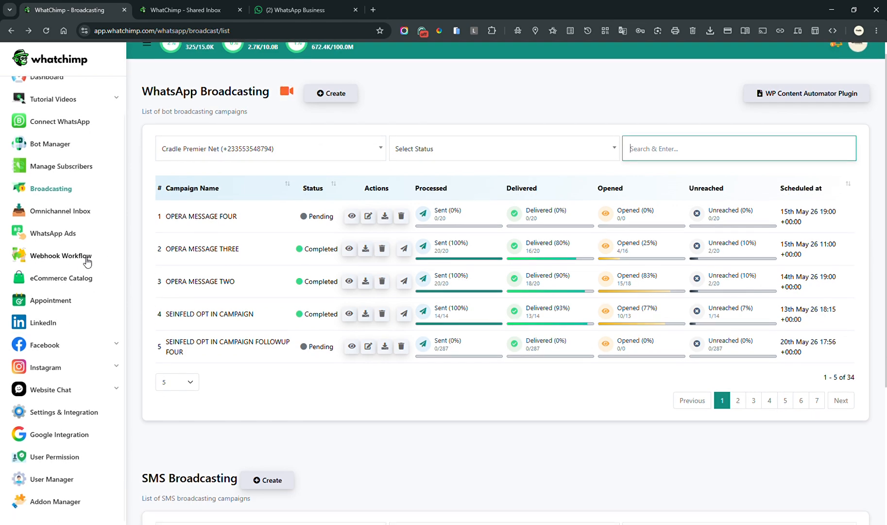
pyautogui.click(85, 262)
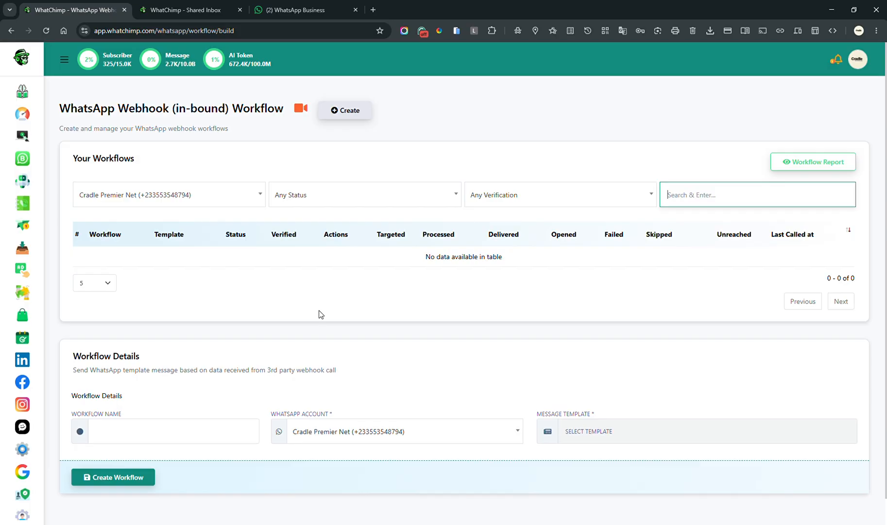
pyautogui.scroll(-1, 475, 381)
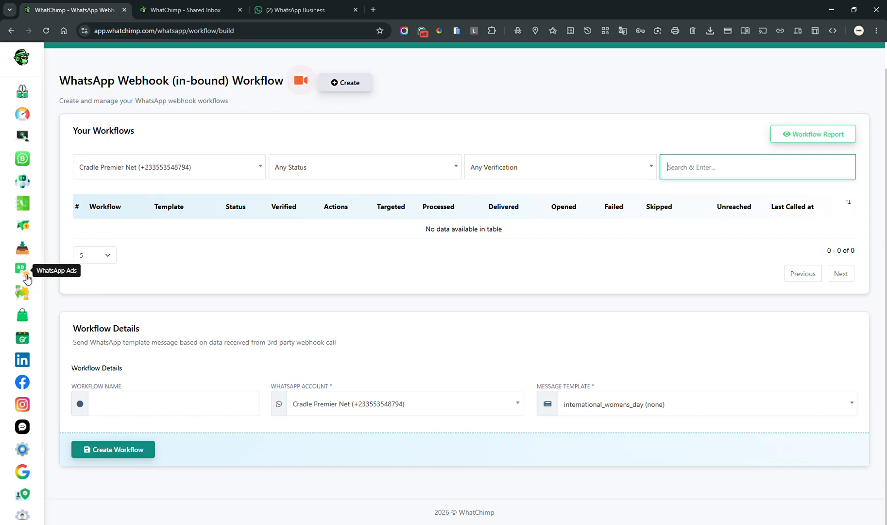
# Open the eCommerce Catalog page and look over the catalog orders and the Catalog Manager.
pyautogui.click(27, 321)
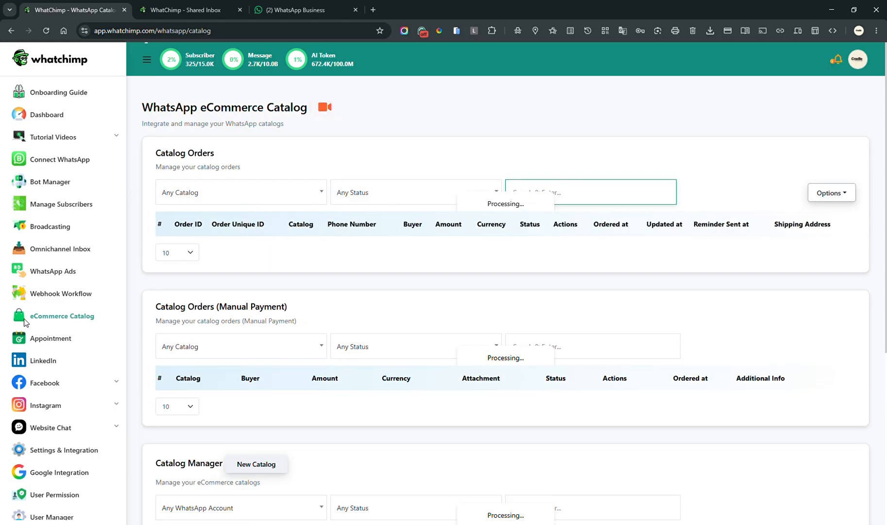
pyautogui.scroll(-3, 437, 337)
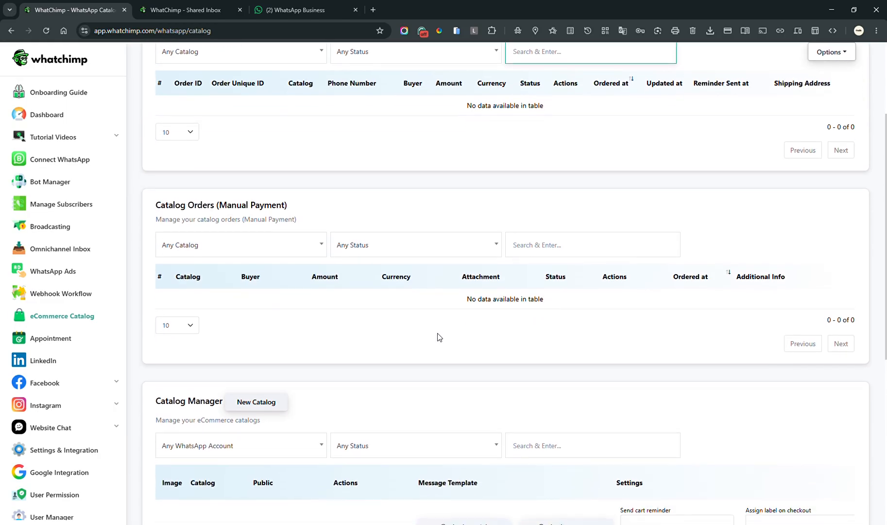
pyautogui.scroll(-3, 468, 389)
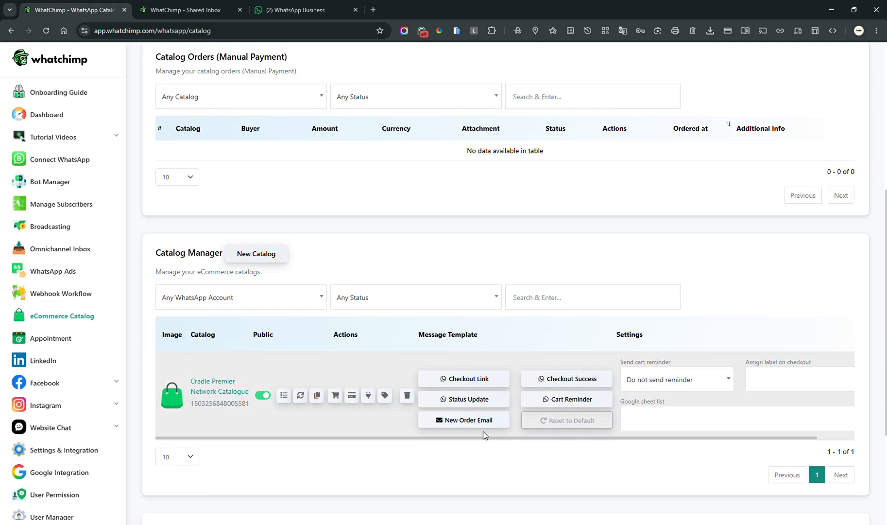
# Open the Cradle Premier Network Catalogue's product list and try to sync without selecting a product.
pyautogui.click(284, 395)
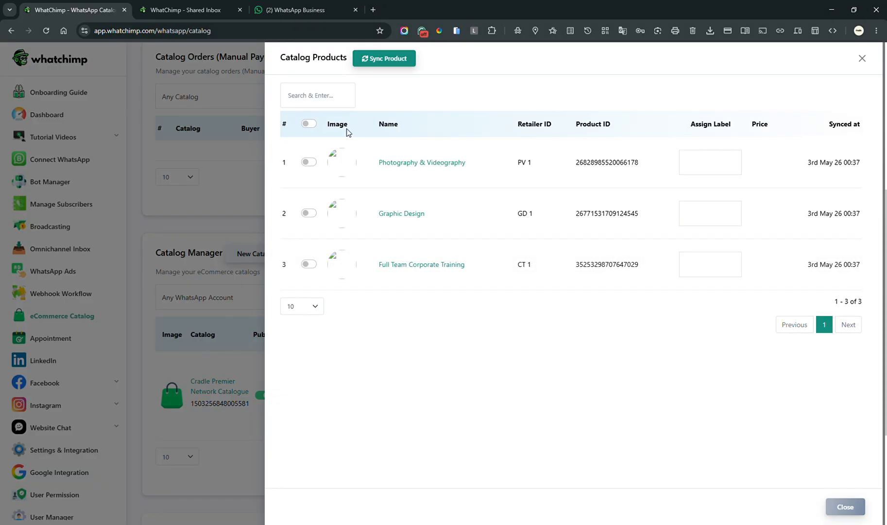
pyautogui.click(387, 58)
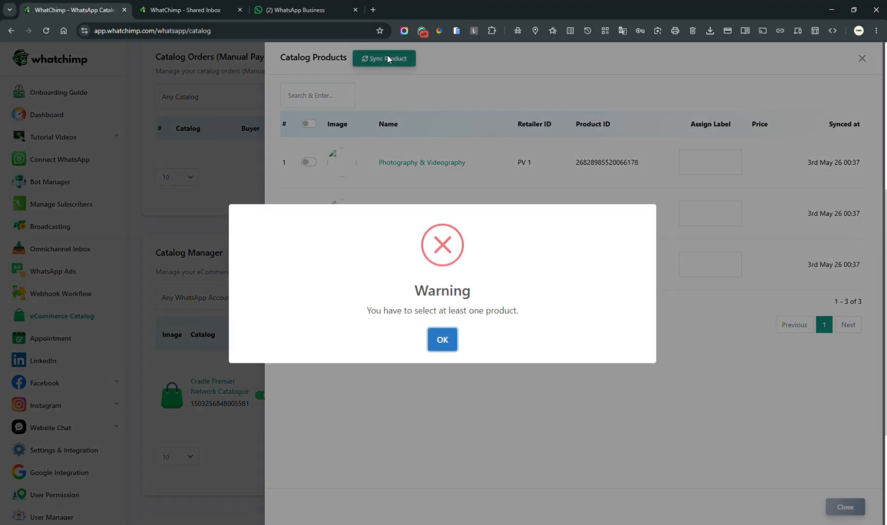
pyautogui.click(447, 342)
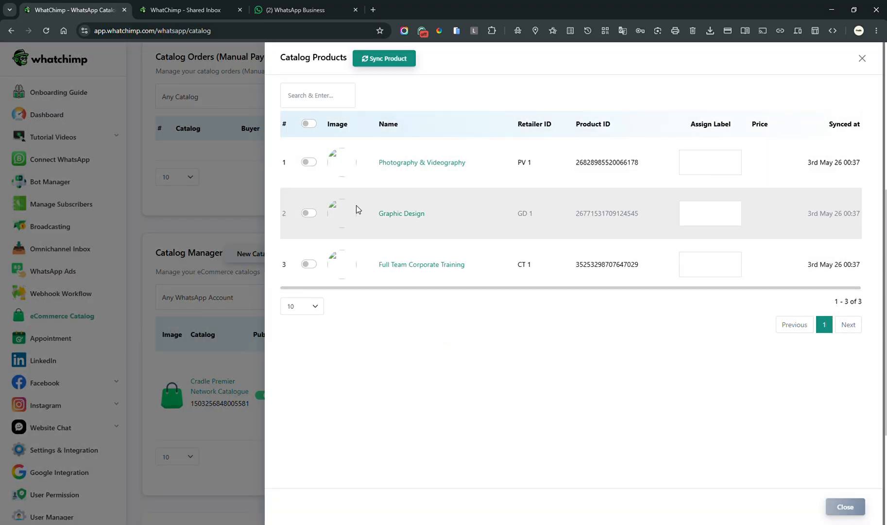
# Select all products in the catalog and sync them.
pyautogui.click(309, 123)
pyautogui.click(373, 66)
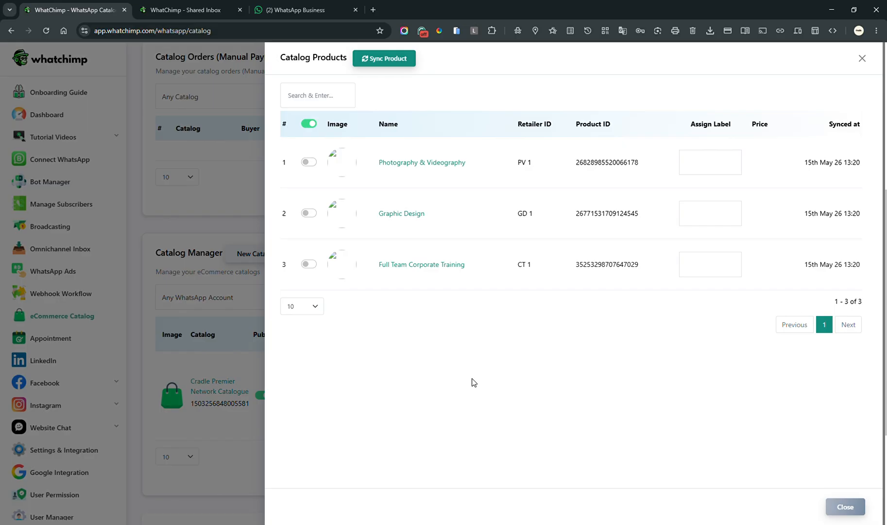
pyautogui.click(398, 64)
pyautogui.click(451, 339)
# Select the Photography & Videography product, sync it, and close the Catalog Products list.
pyautogui.click(309, 162)
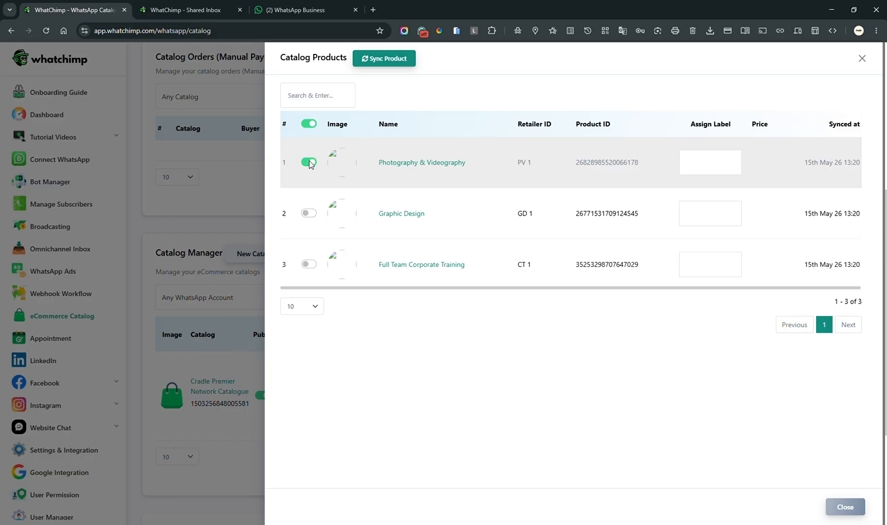
pyautogui.click(384, 66)
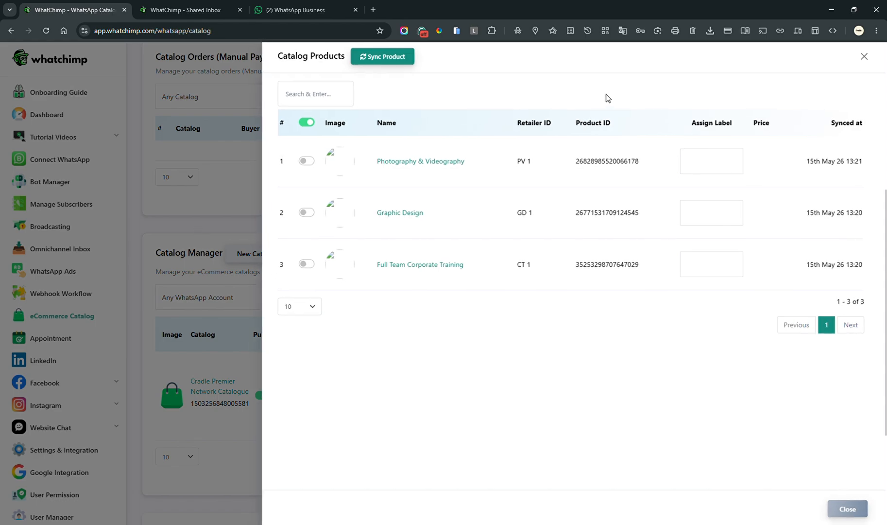
pyautogui.click(864, 510)
# Open the Appointment page and look over the Appointment Manager and Appointment Requests.
pyautogui.click(53, 338)
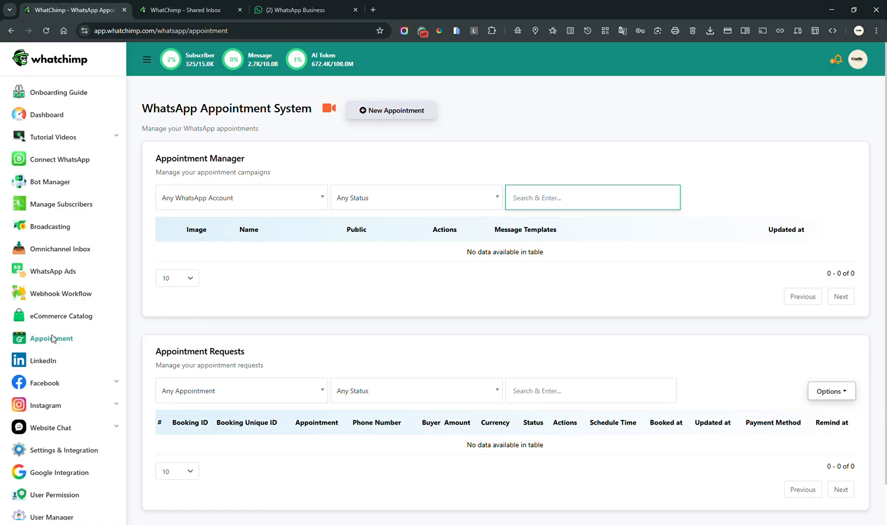
pyautogui.scroll(-1, 367, 290)
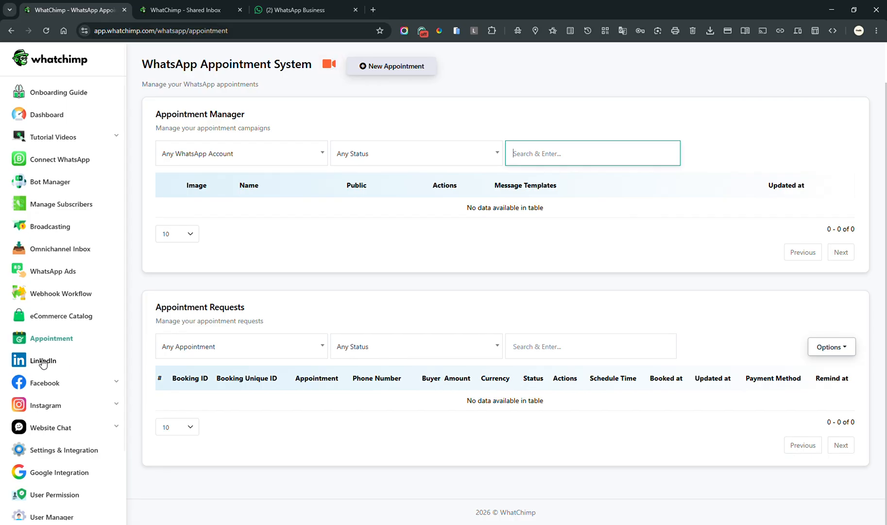
# Show the LinkedIn section's CloseChimp website and look through its home page on LinkedIn outreach automation.
pyautogui.hotkey('ctrl', 'Tab')
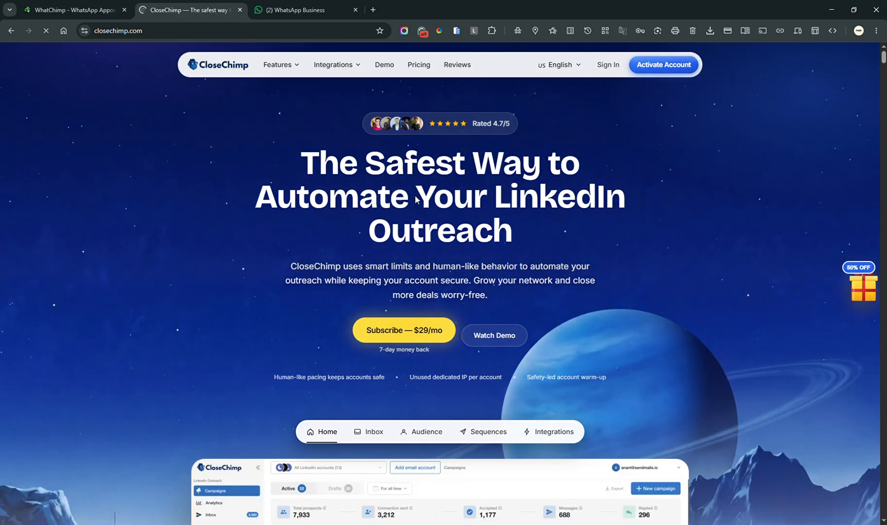
pyautogui.scroll(-3, 529, 244)
pyautogui.scroll(-6, 586, 356)
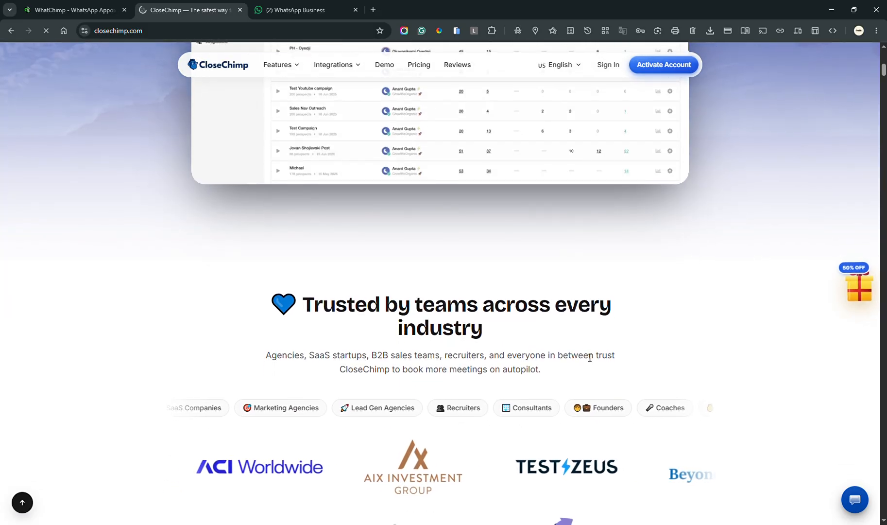
pyautogui.scroll(-10, 587, 357)
pyautogui.scroll(20, 586, 357)
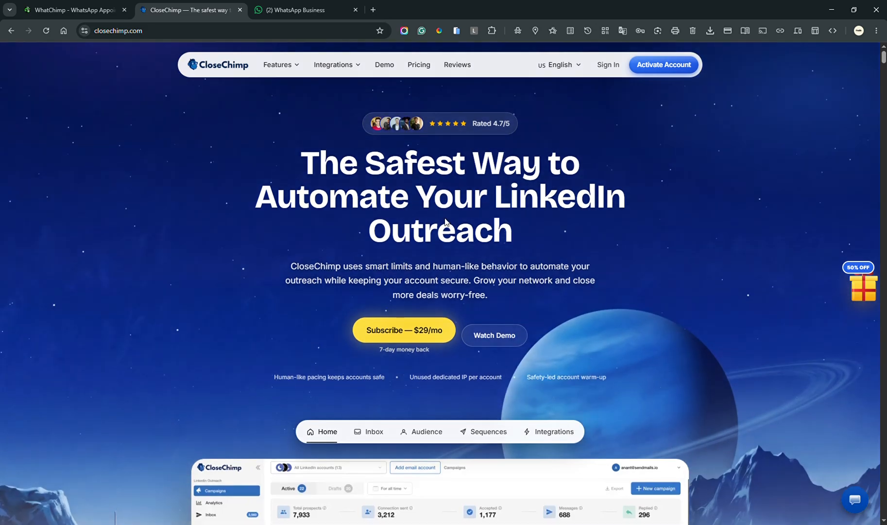
pyautogui.click(271, 70)
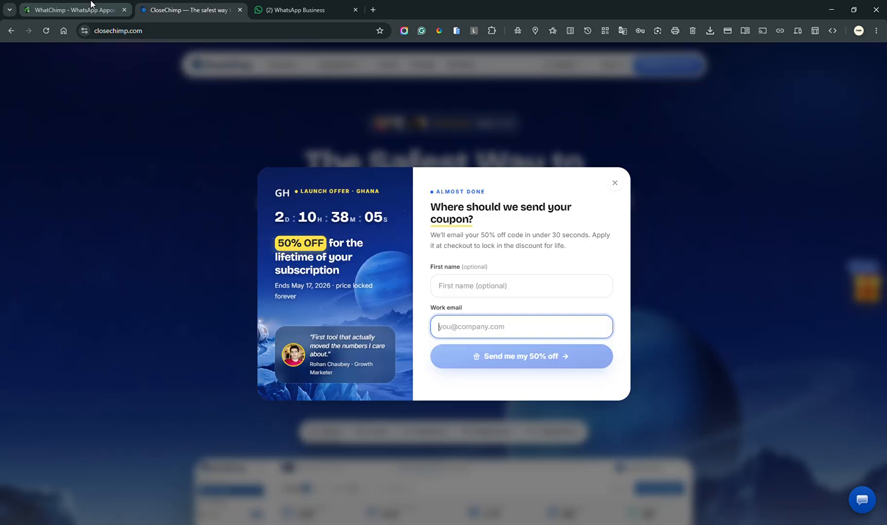
# Return to WhatChimp and expand the Facebook, Instagram and Website Chat sections to show their sub-features.
pyautogui.click(73, 10)
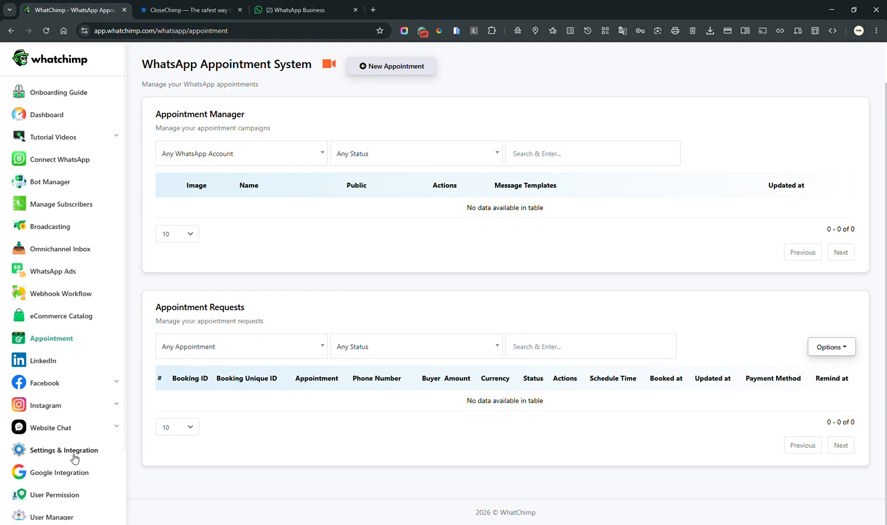
pyautogui.scroll(-1, 72, 455)
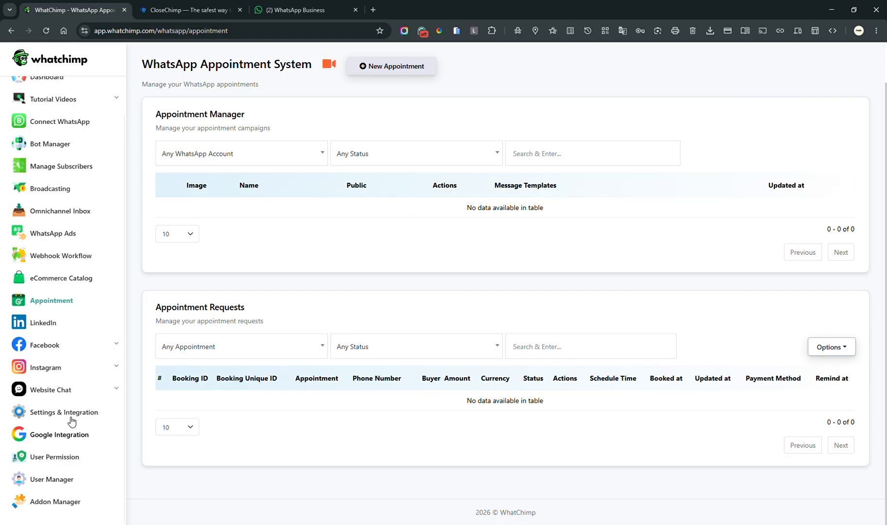
pyautogui.click(118, 346)
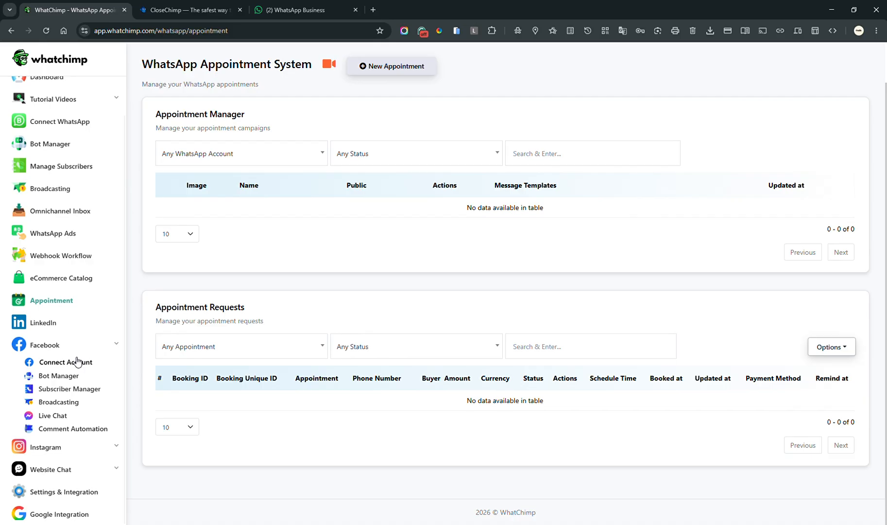
pyautogui.click(120, 447)
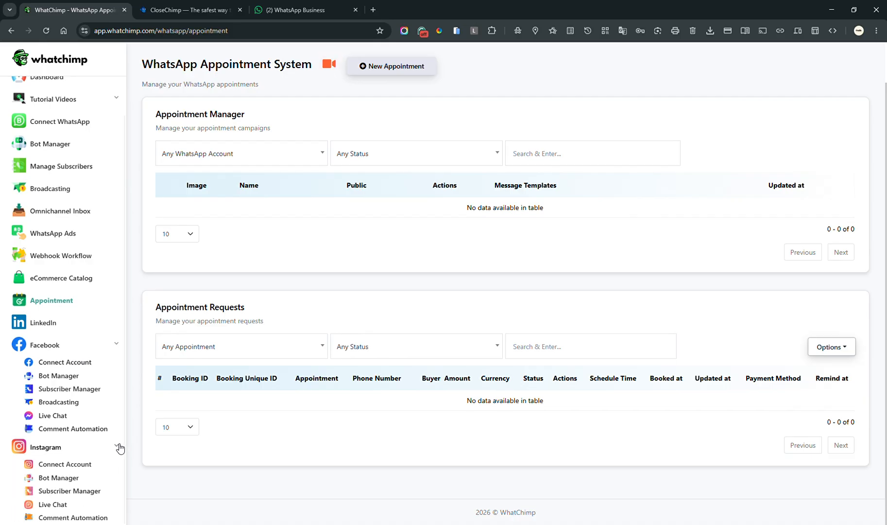
pyautogui.scroll(-2, 99, 443)
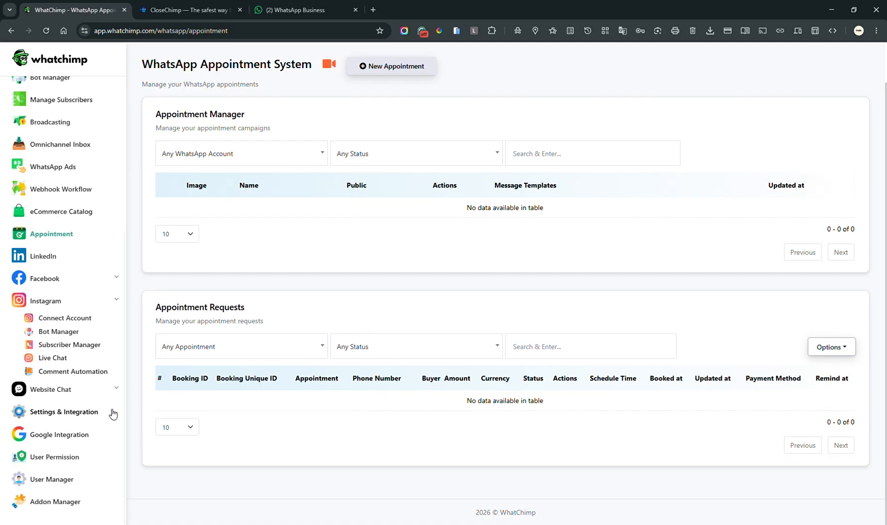
pyautogui.click(120, 393)
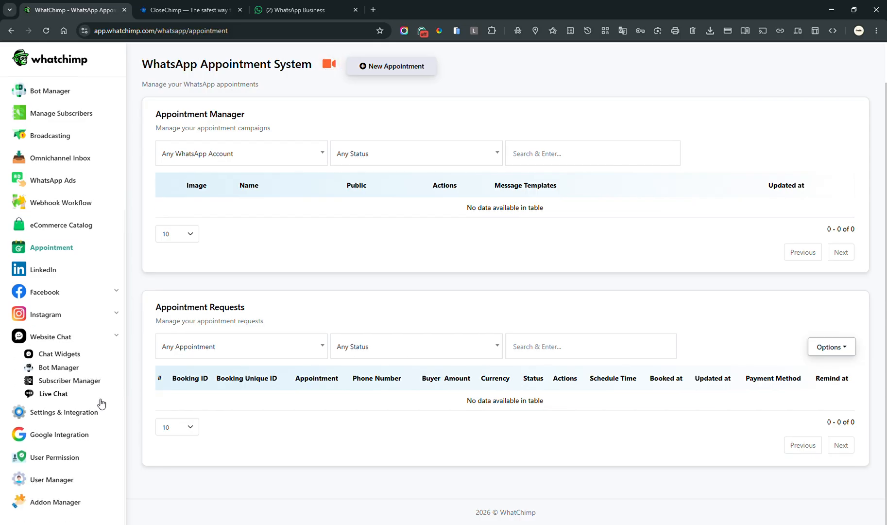
# Open Settings & Integration and look through the Security, Email, SMS, Auto Responder, E-commerce and AI sections.
pyautogui.click(67, 417)
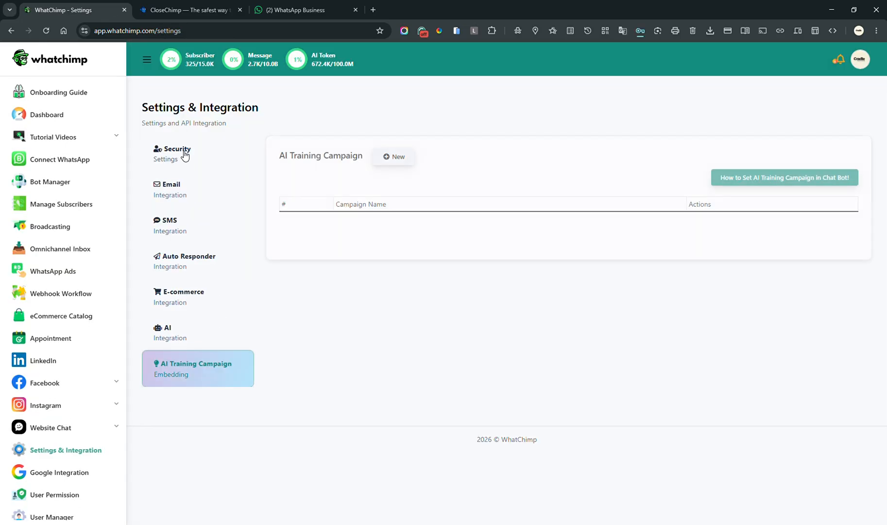
pyautogui.click(185, 153)
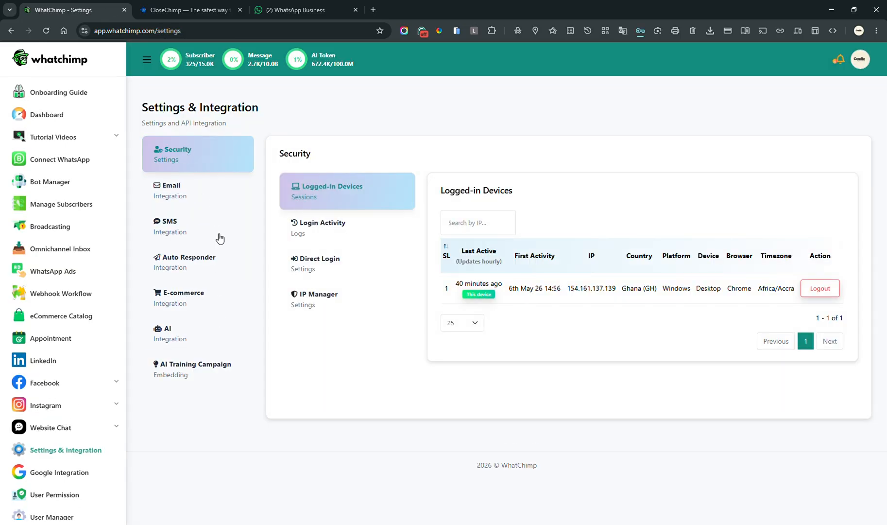
pyautogui.click(197, 198)
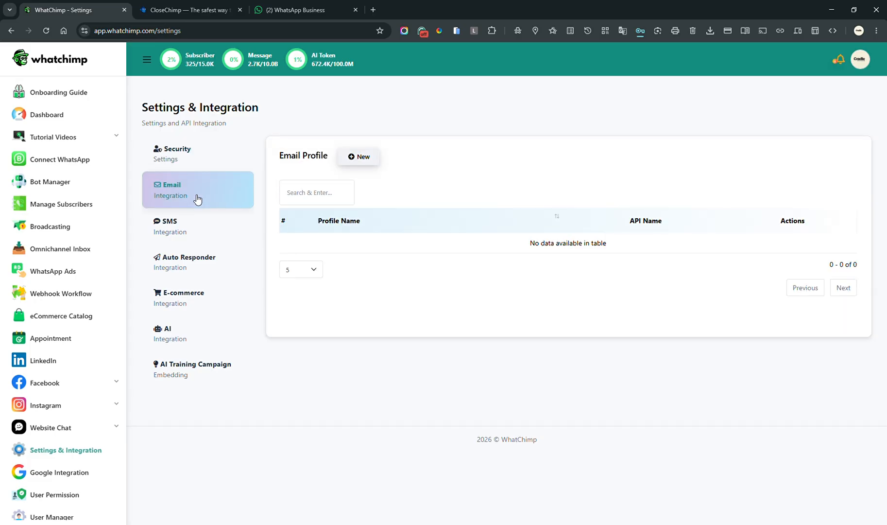
pyautogui.click(180, 228)
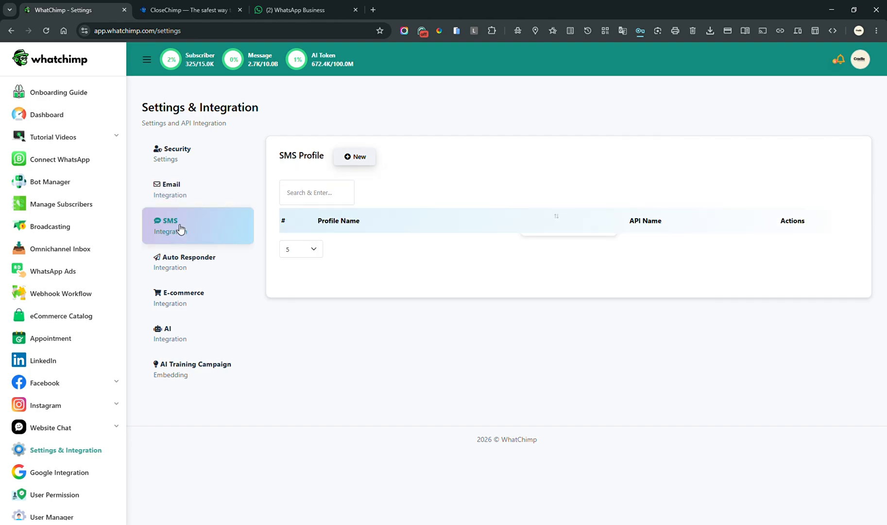
pyautogui.click(196, 270)
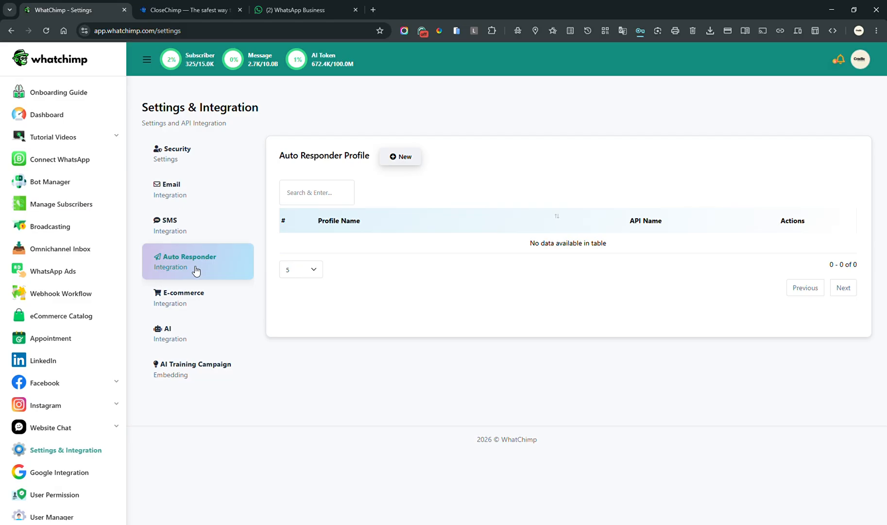
pyautogui.click(196, 301)
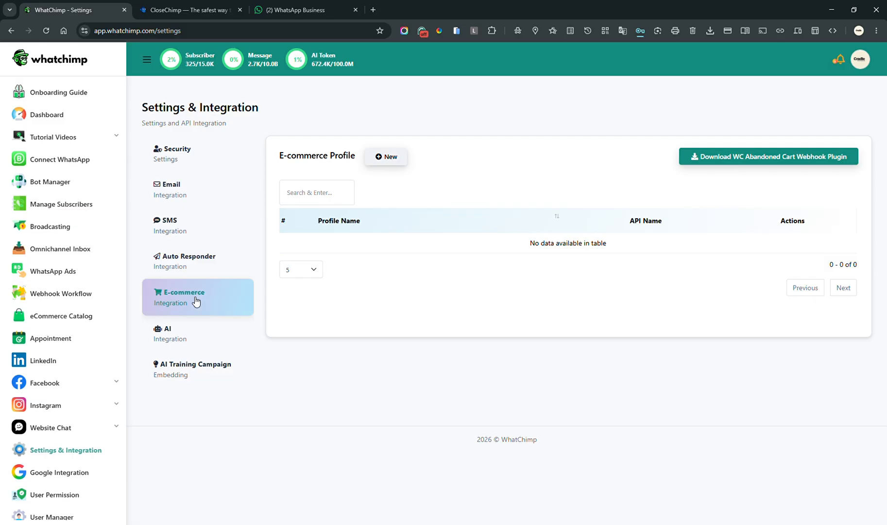
pyautogui.click(189, 342)
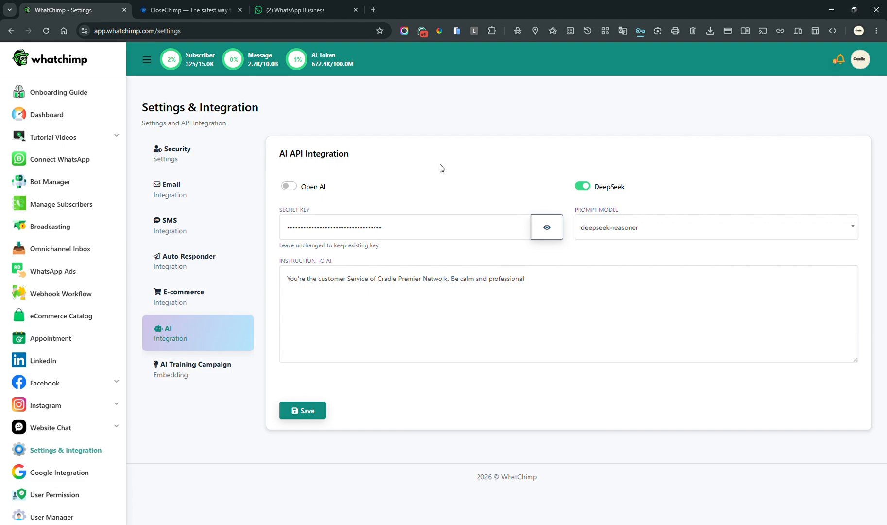
# Open the CPN AI Support Bot v2 training campaign for editing, look through its prompt message, and close it without updating.
pyautogui.click(189, 381)
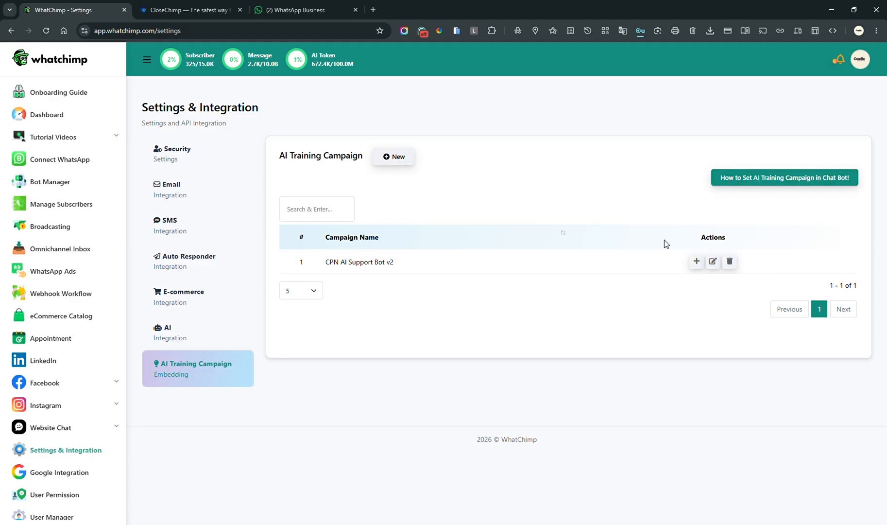
pyautogui.click(716, 266)
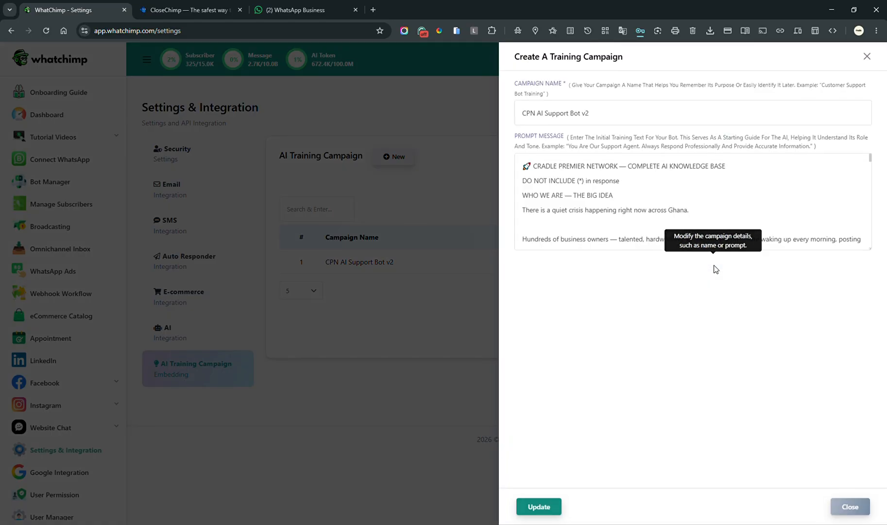
pyautogui.scroll(-10, 693, 217)
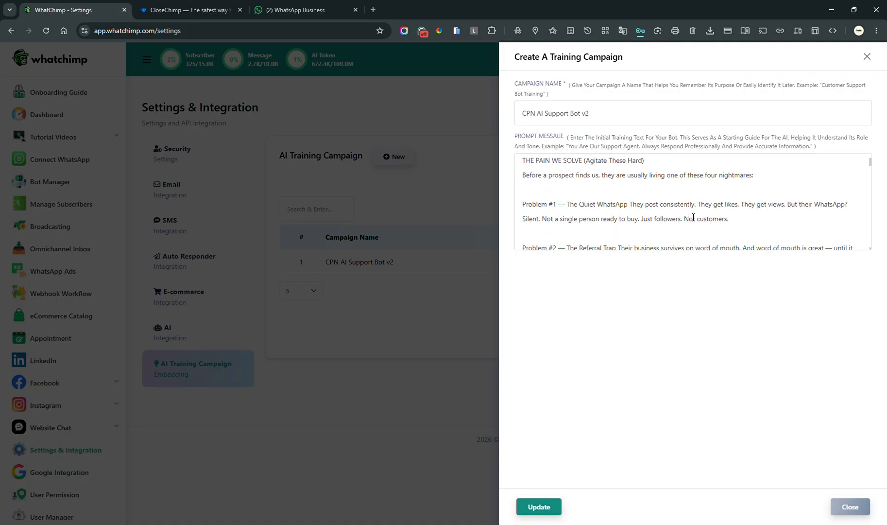
pyautogui.scroll(-12, 693, 217)
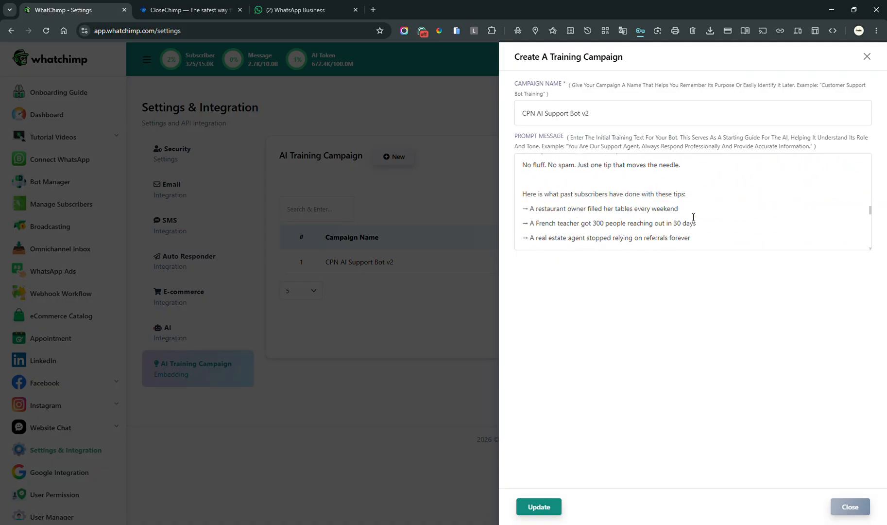
pyautogui.scroll(-3, 693, 217)
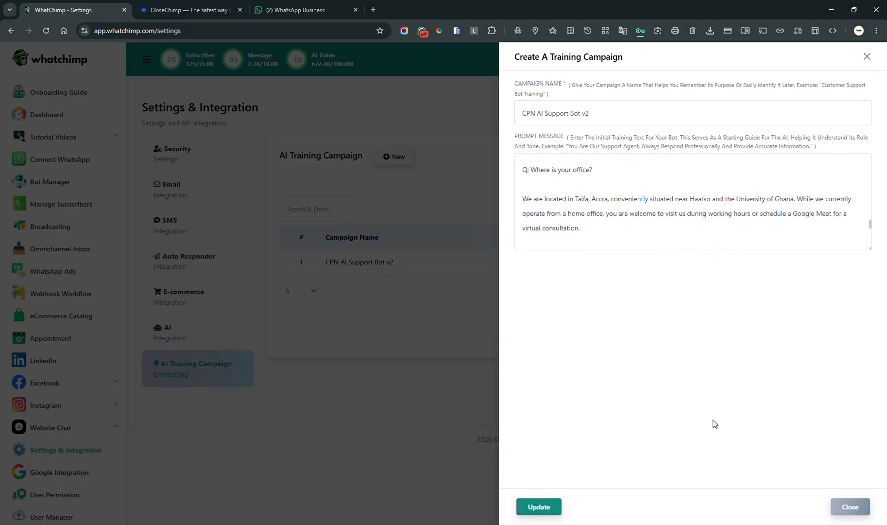
pyautogui.click(850, 507)
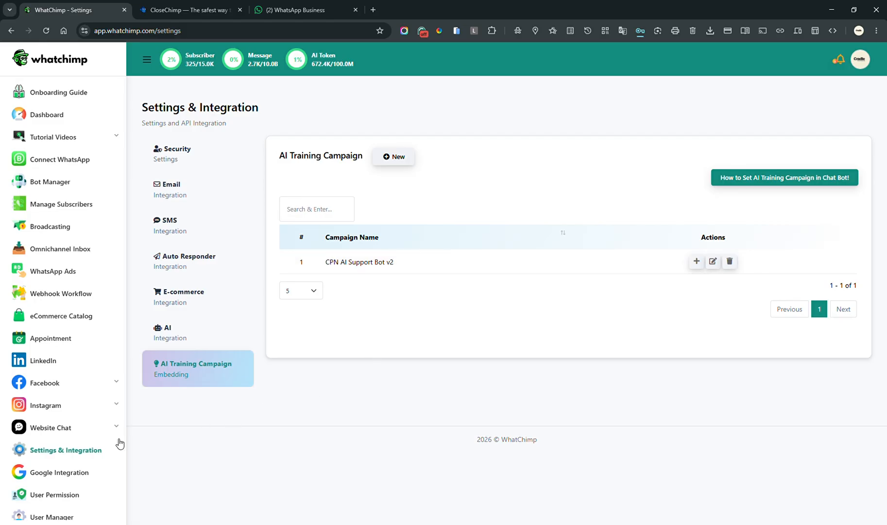
# Open the Google Integration page in another tab and look over its Google Sheets and Google Calendar lists.
pyautogui.scroll(-1, 68, 470)
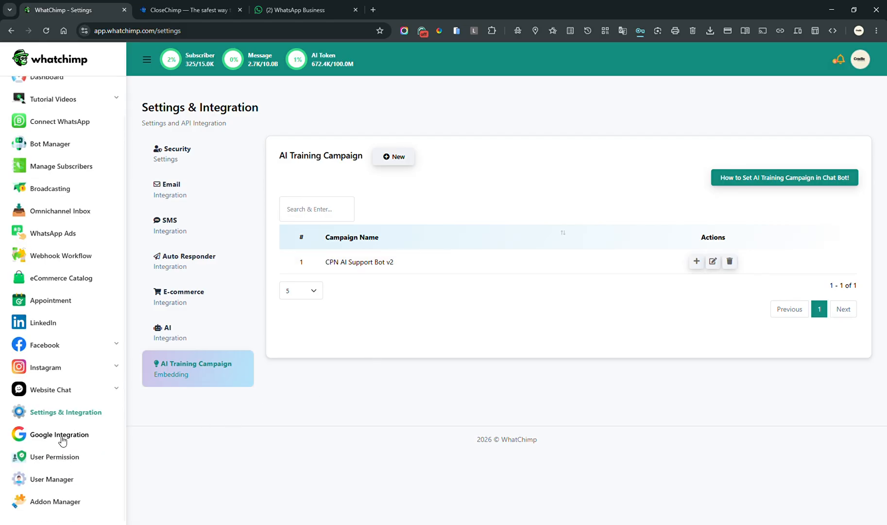
pyautogui.hotkey('ctrl', 'Tab')
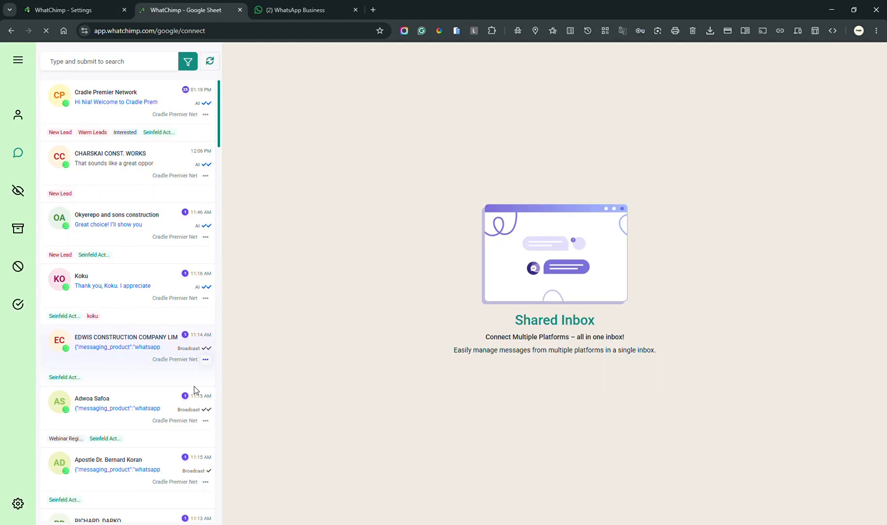
pyautogui.scroll(-6, 342, 342)
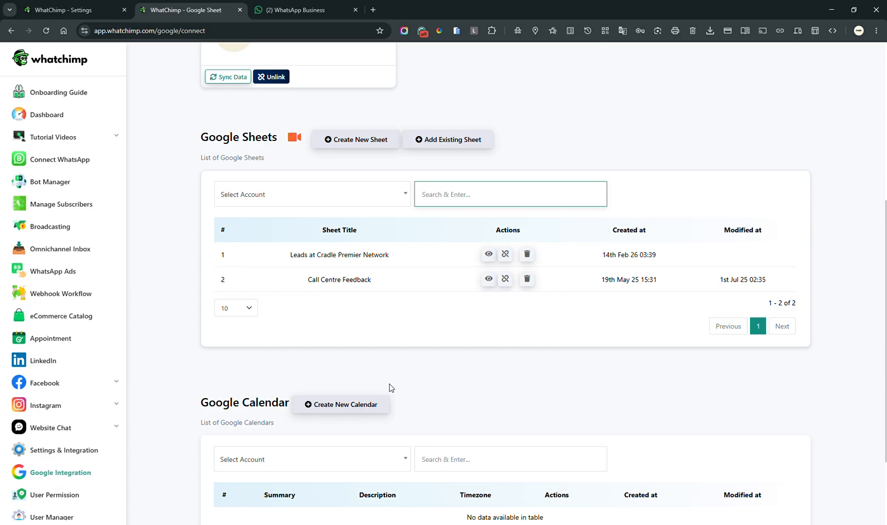
pyautogui.scroll(-3, 391, 388)
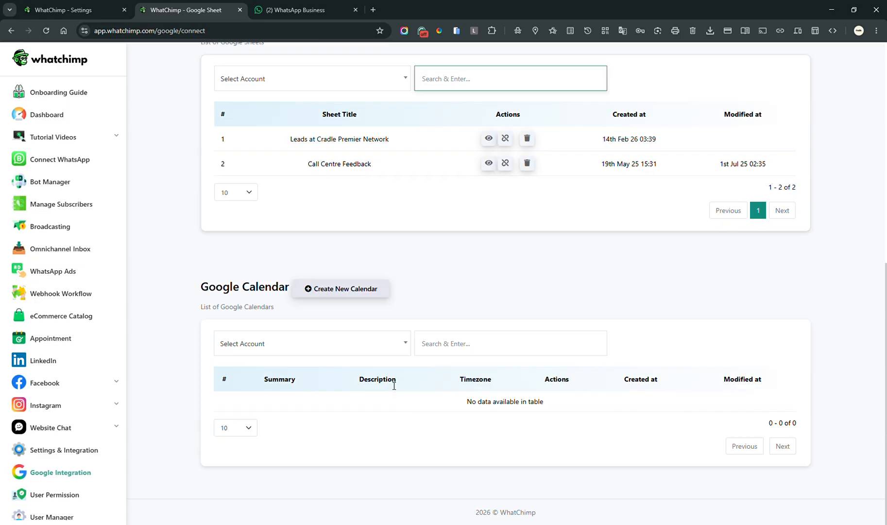
# View the User Permission page, followed by the User Manager page for team members.
pyautogui.scroll(-1, 49, 486)
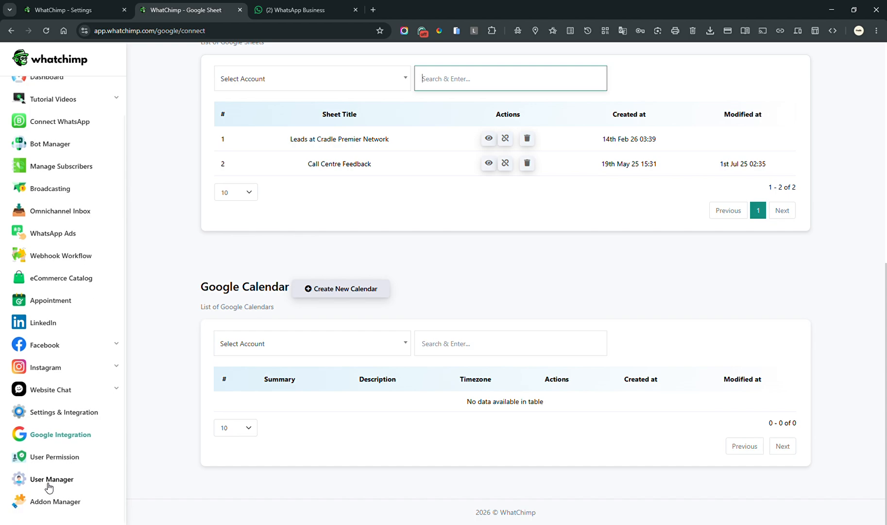
pyautogui.click(68, 458)
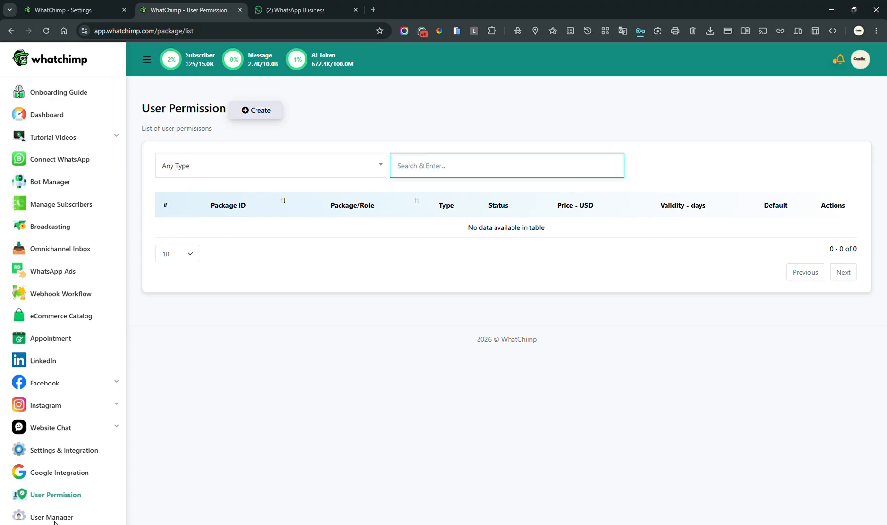
pyautogui.scroll(-1, 57, 520)
pyautogui.click(59, 479)
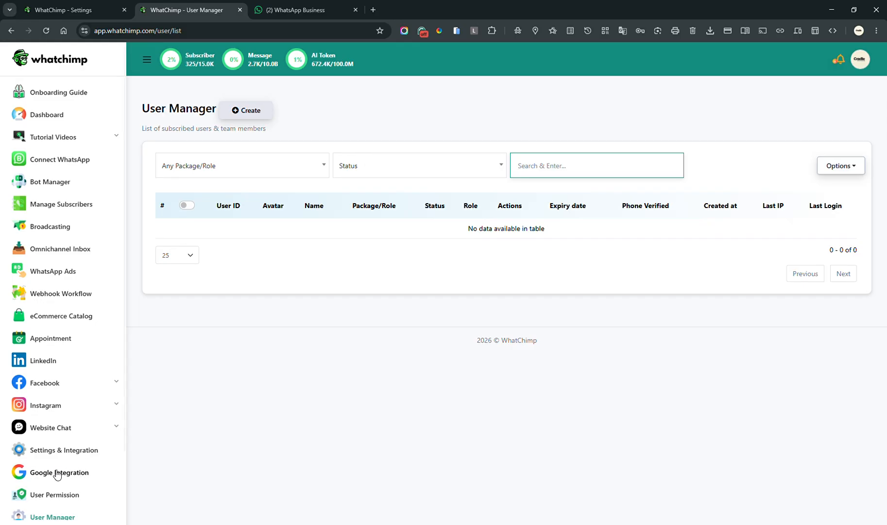
# Try to open the Addon Manager page, and go back to User Manager.
pyautogui.scroll(-1, 58, 472)
pyautogui.click(65, 502)
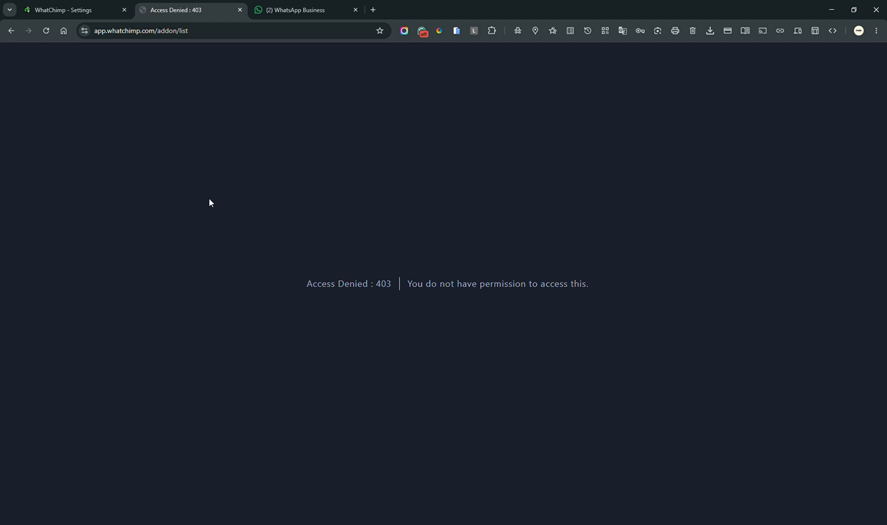
pyautogui.click(11, 31)
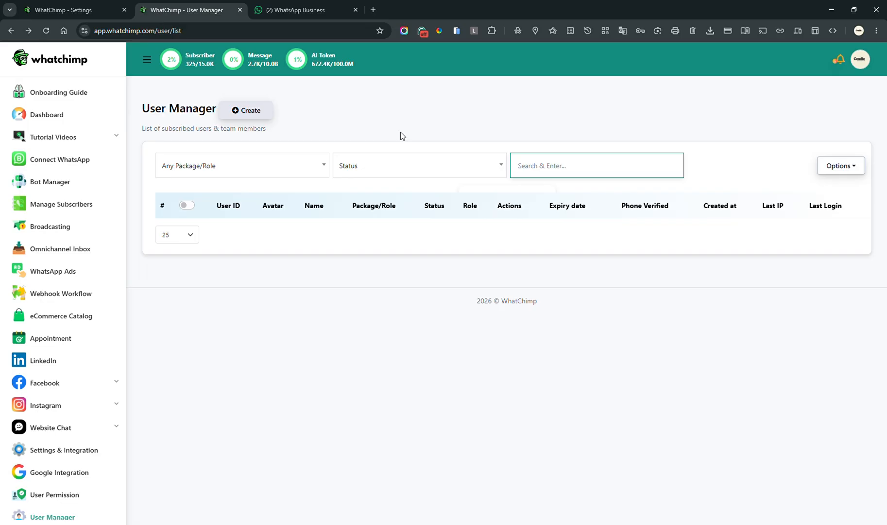
# Leave User Manager through the site logo and reopen the web app on its Connect WhatsApp page.
pyautogui.click(74, 62)
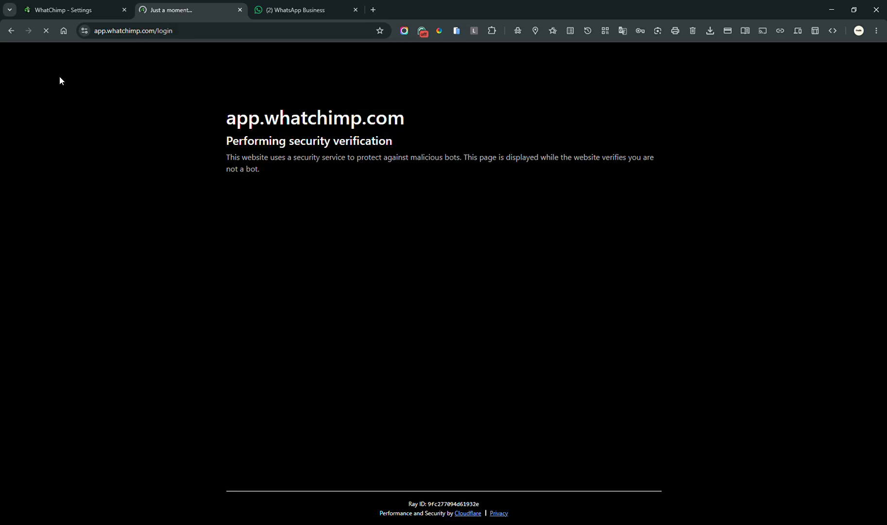
pyautogui.click(168, 33)
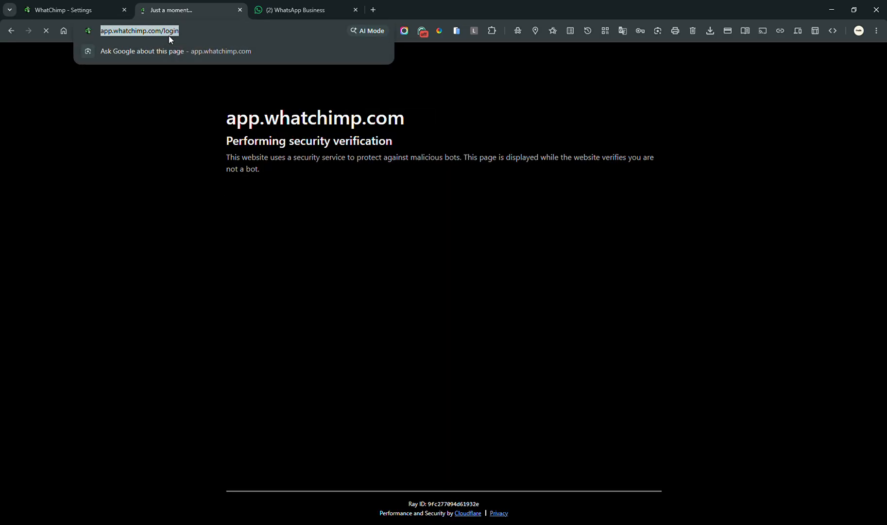
pyautogui.write('wha')
pyautogui.click(242, 84)
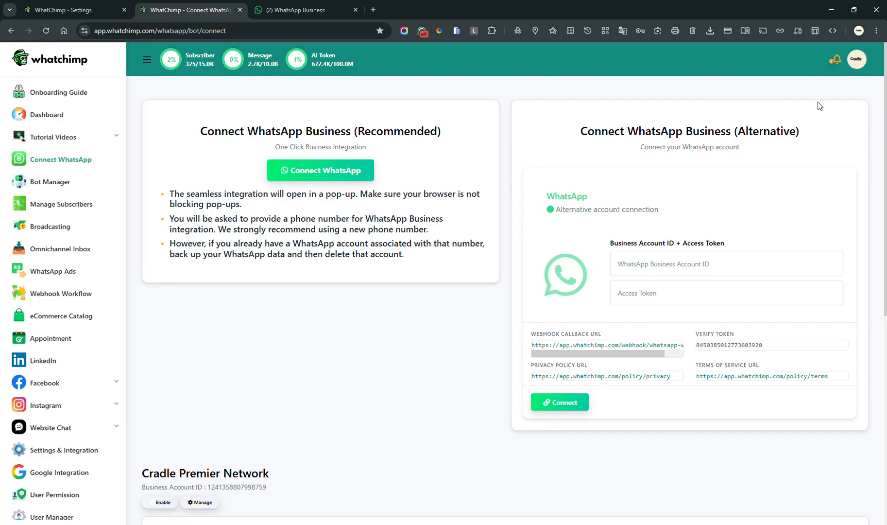
# Open the Account page from the profile options and review the package, account details and Usage Log.
pyautogui.click(863, 57)
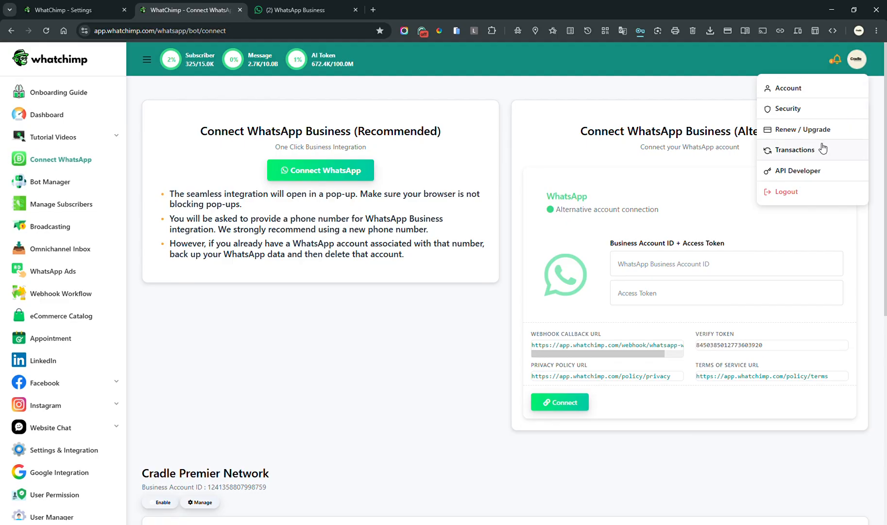
pyautogui.click(788, 89)
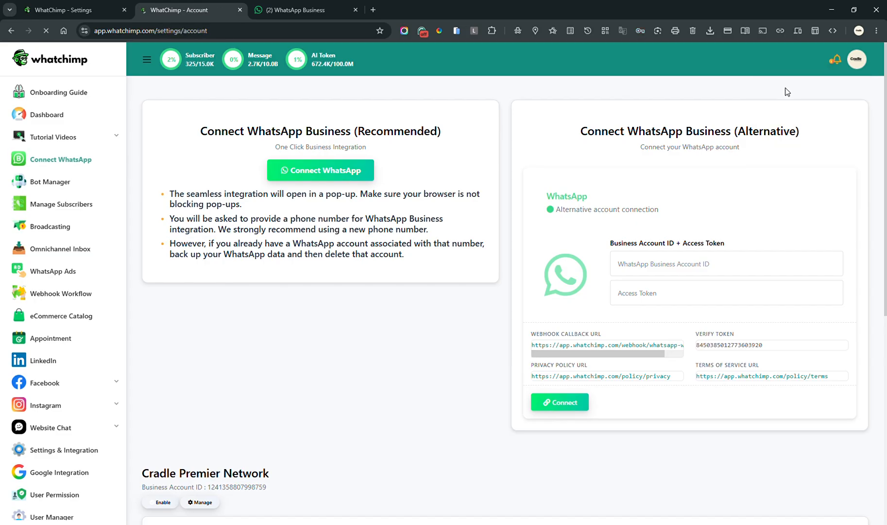
pyautogui.scroll(-12, 576, 334)
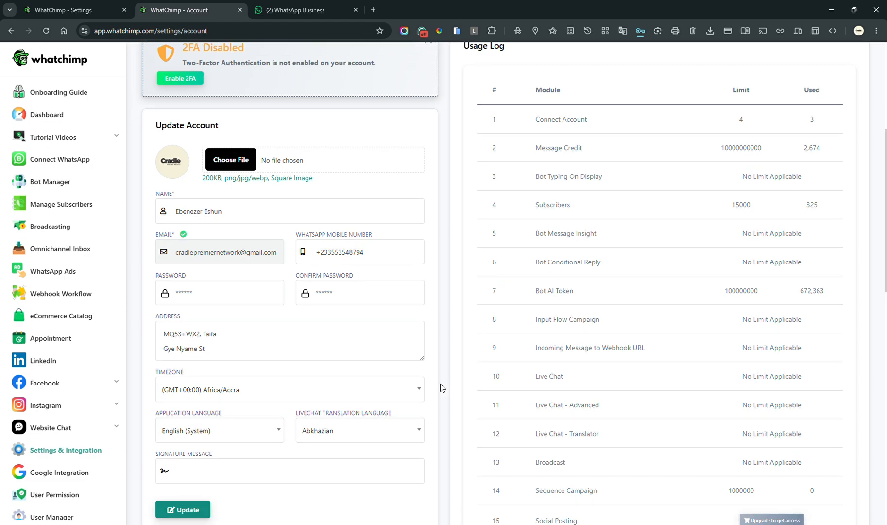
pyautogui.scroll(-3, 440, 386)
pyautogui.scroll(15, 440, 388)
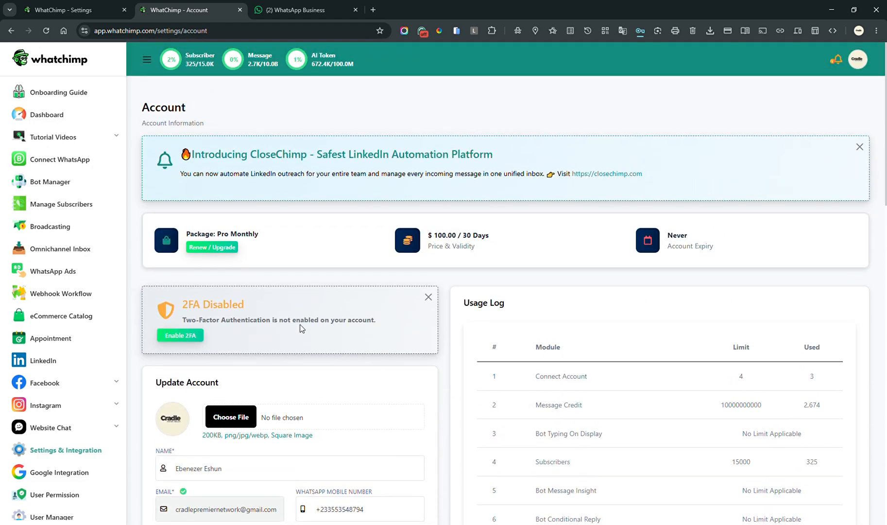